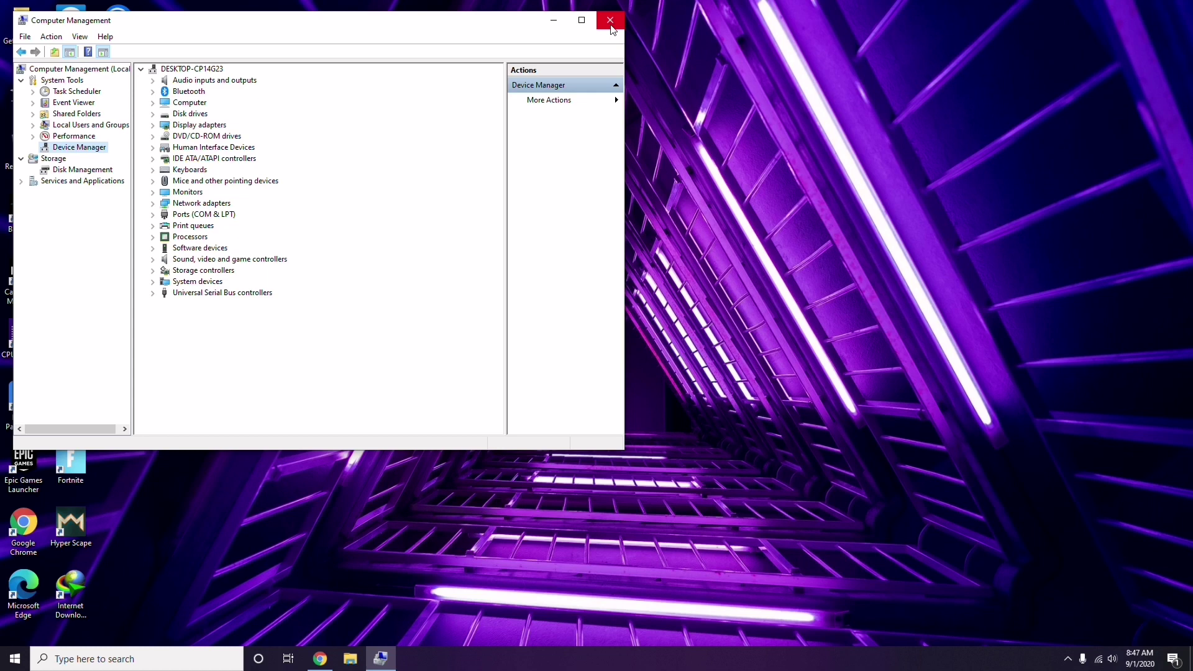
Close Computer Management, then check the graphics driver version and available update in AMD Radeon Software and close it
click(611, 25)
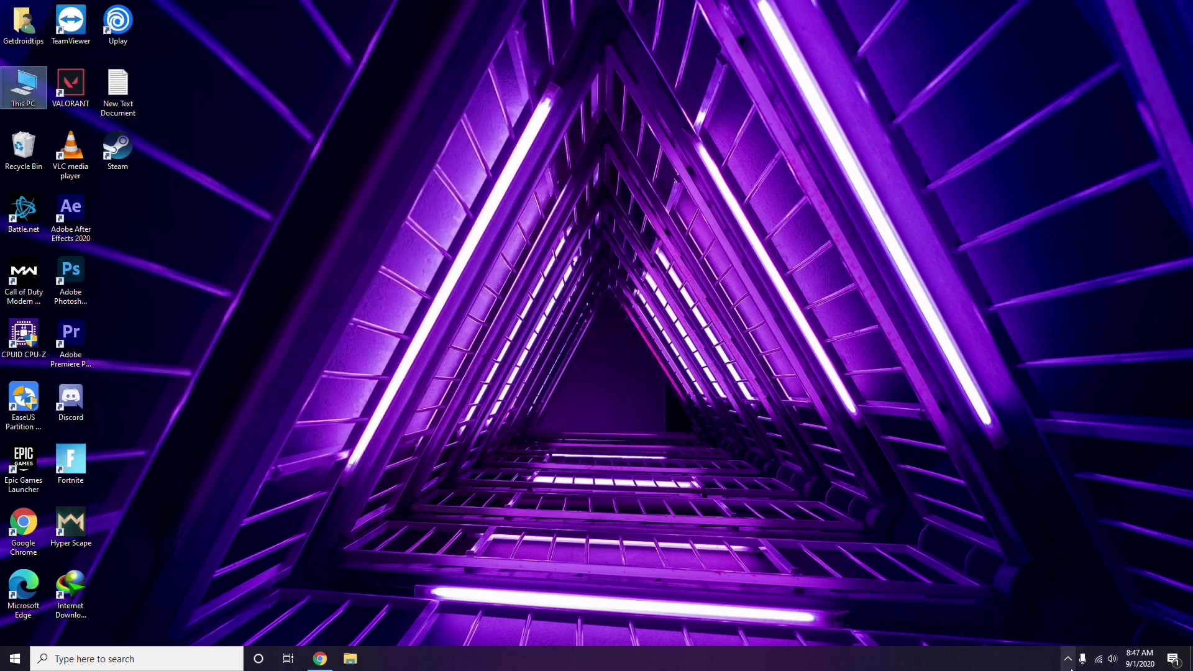
click(1068, 659)
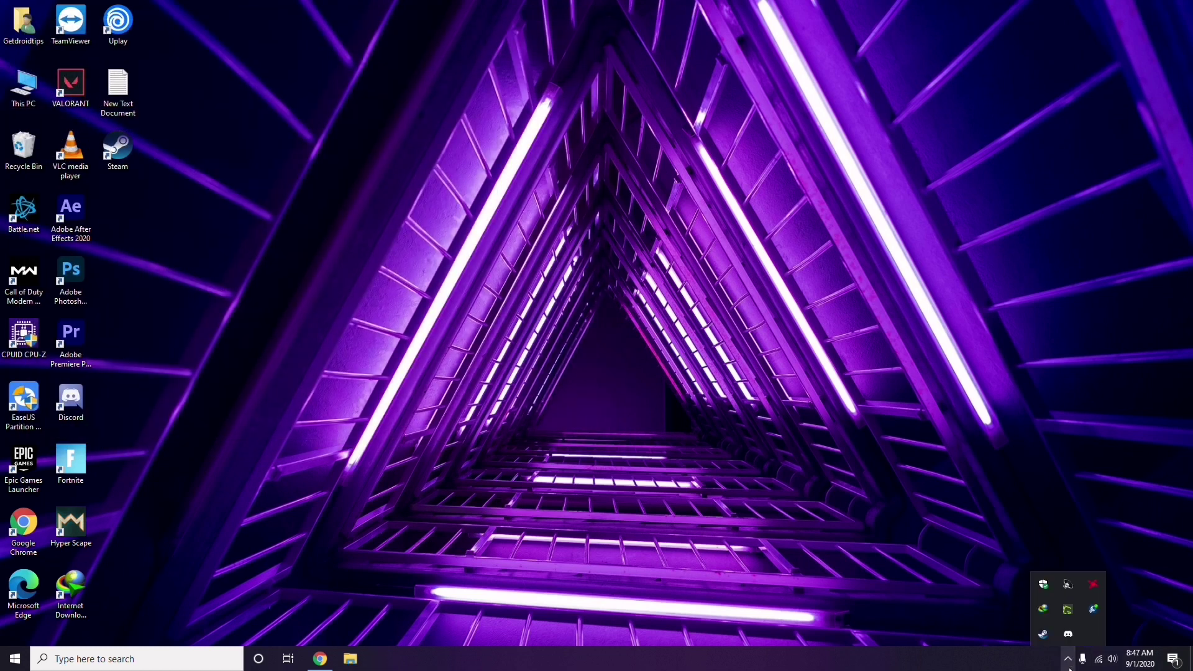
click(1094, 586)
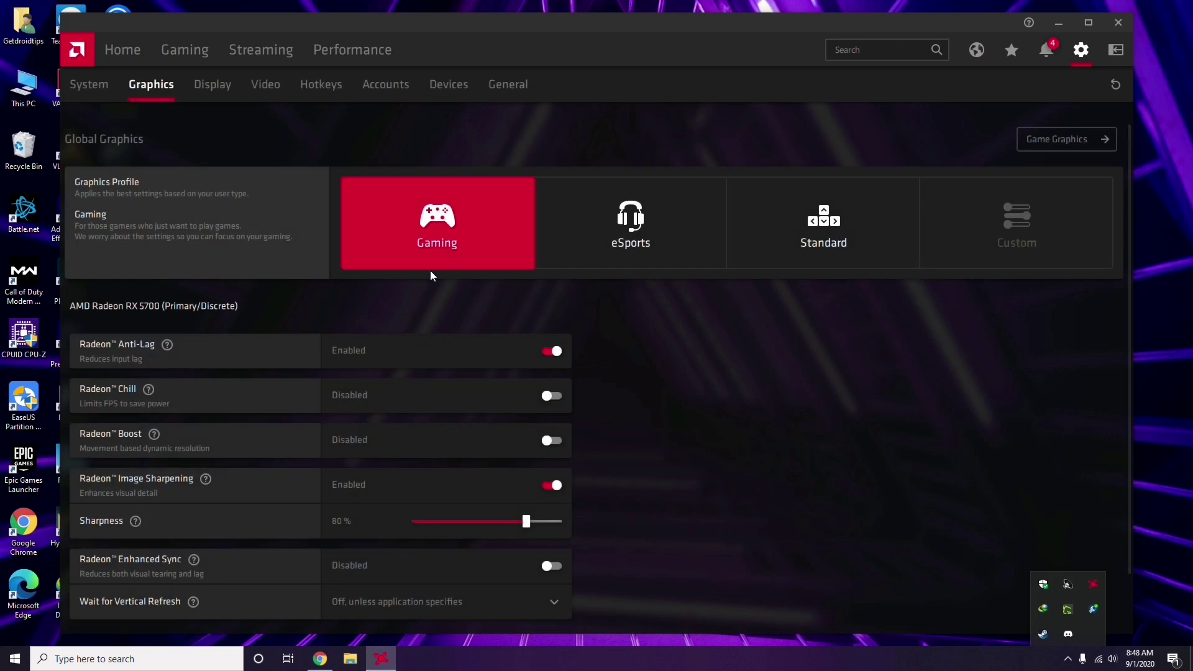
click(103, 90)
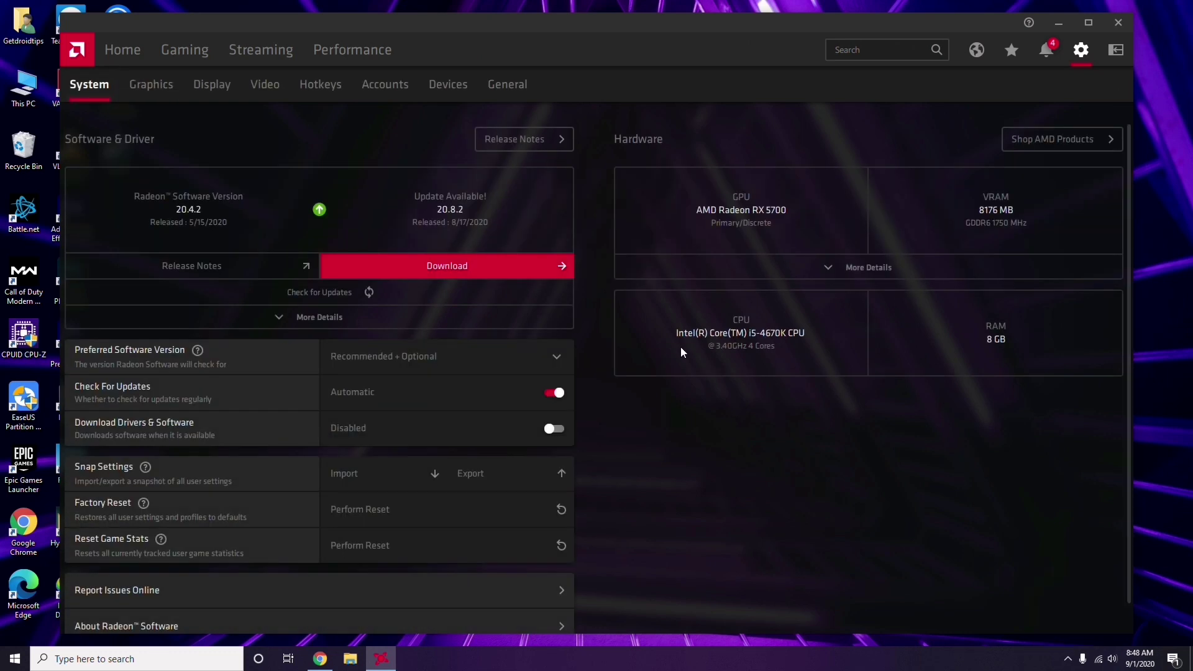
click(147, 88)
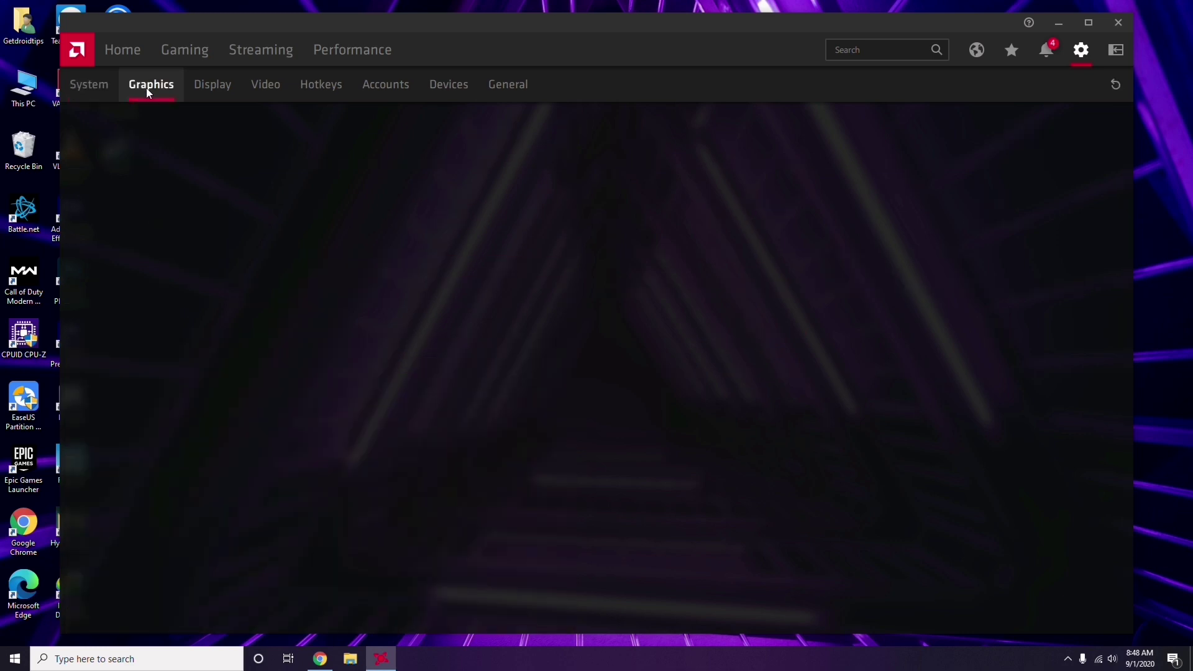
click(226, 94)
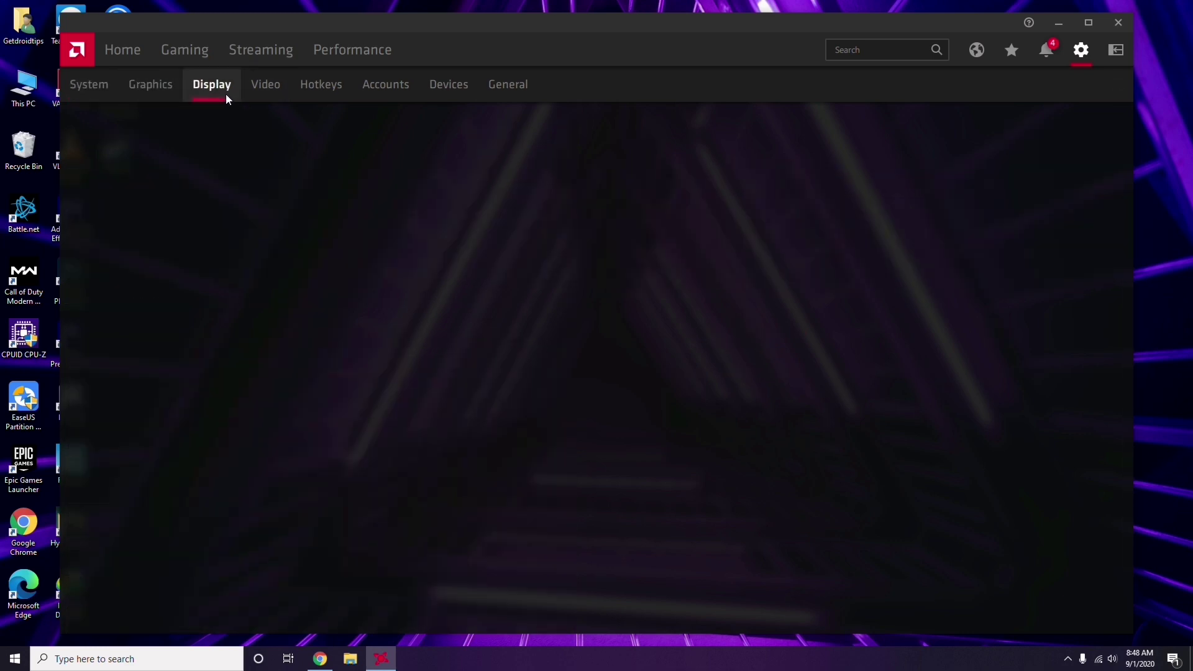
click(130, 54)
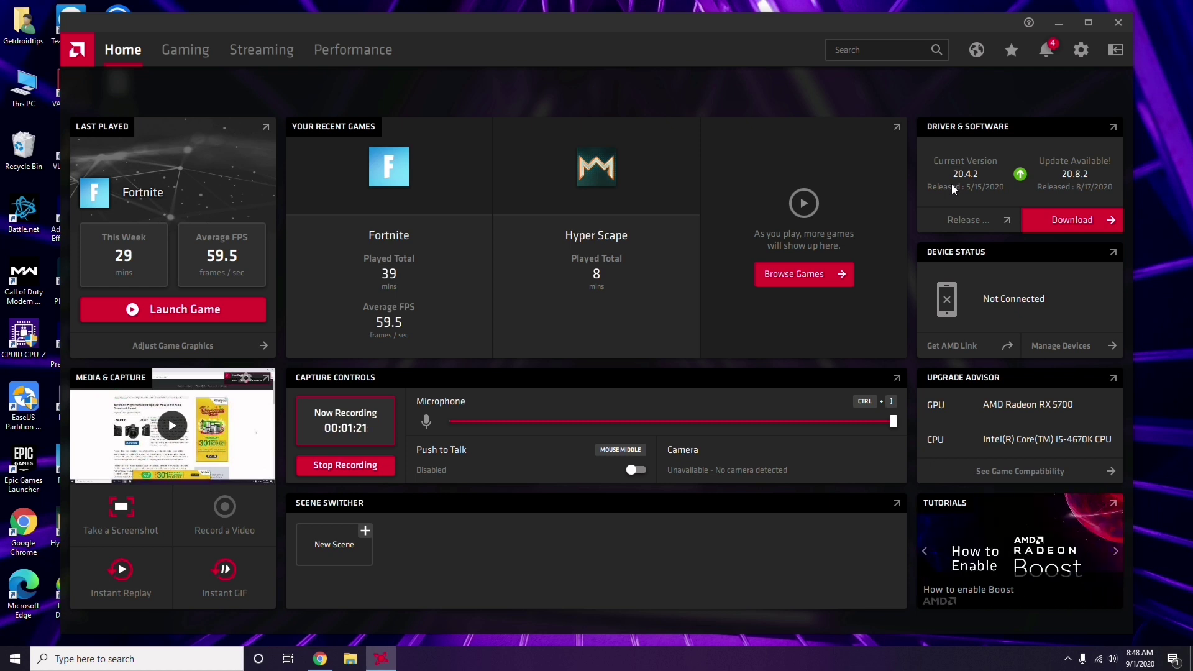
click(1119, 23)
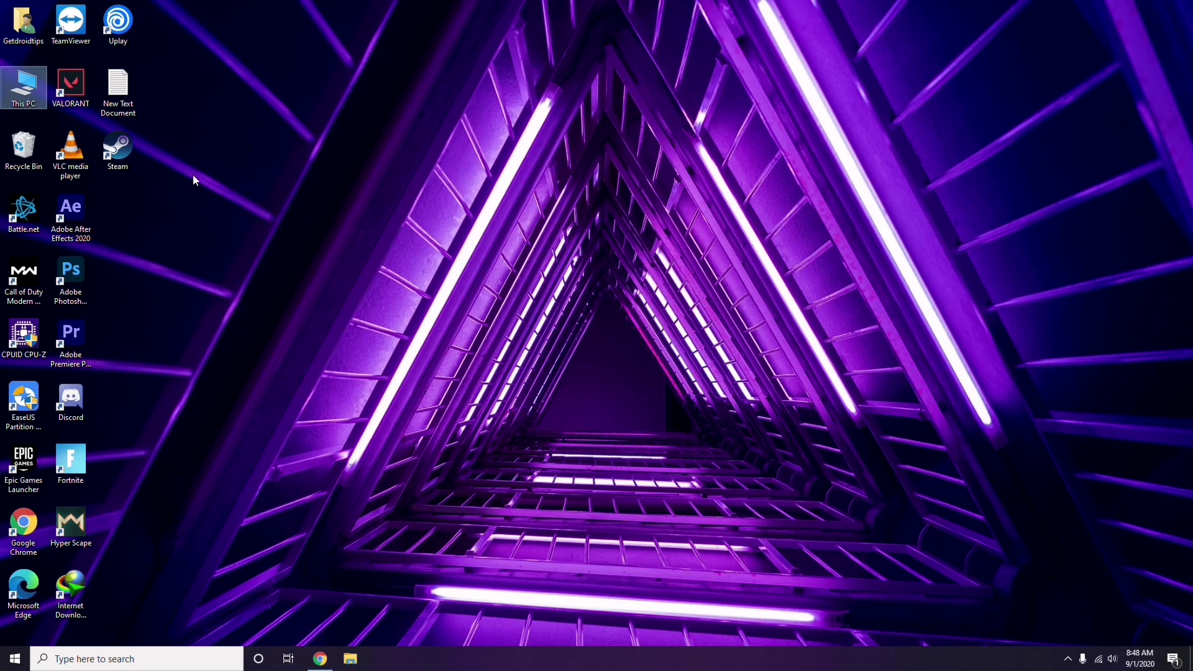
right_click(251, 161)
click(277, 214)
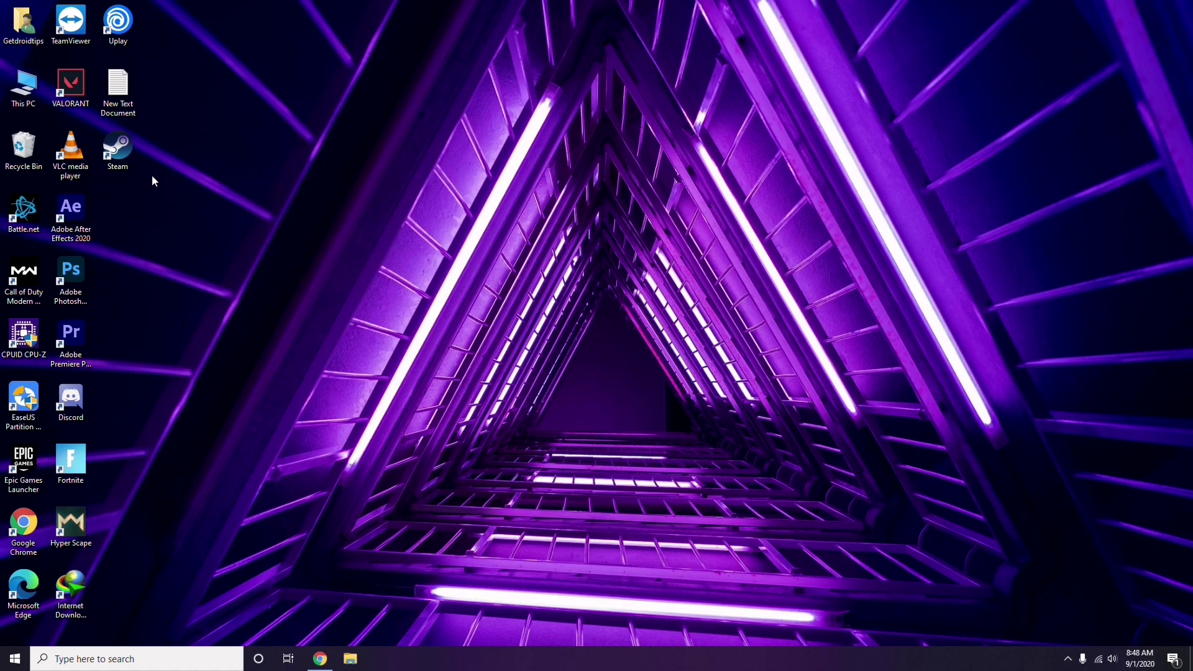
Open Steam, disable the Steam Overlay while in-game, save the setting and close the Steam window
double_click(120, 155)
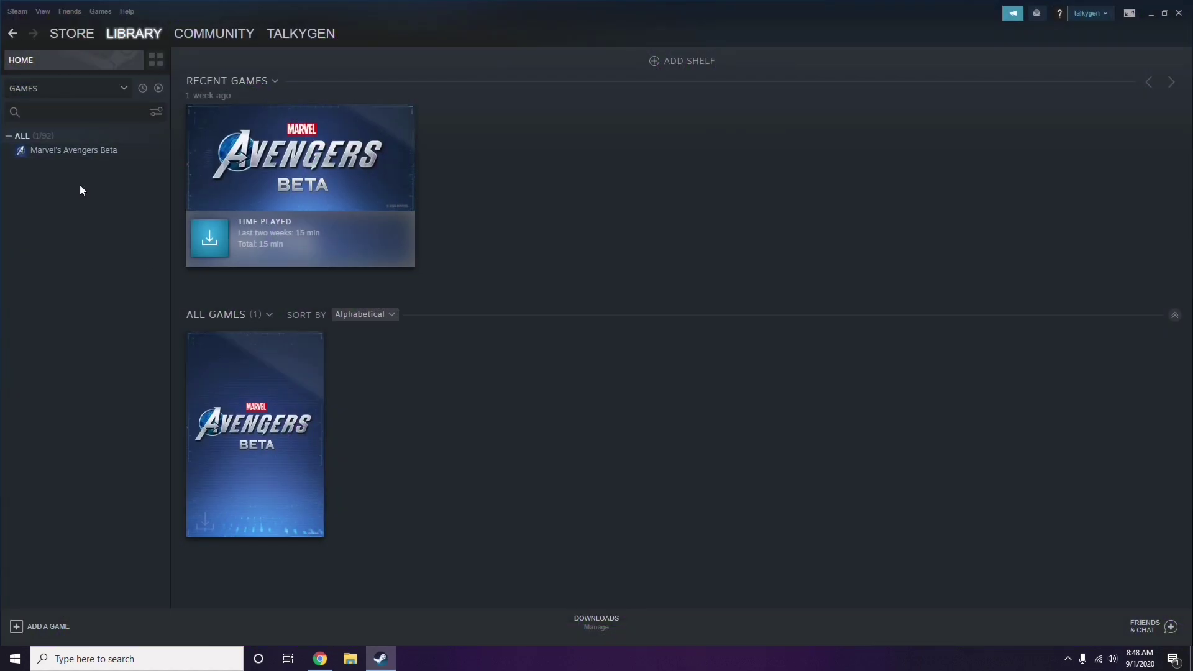
click(16, 12)
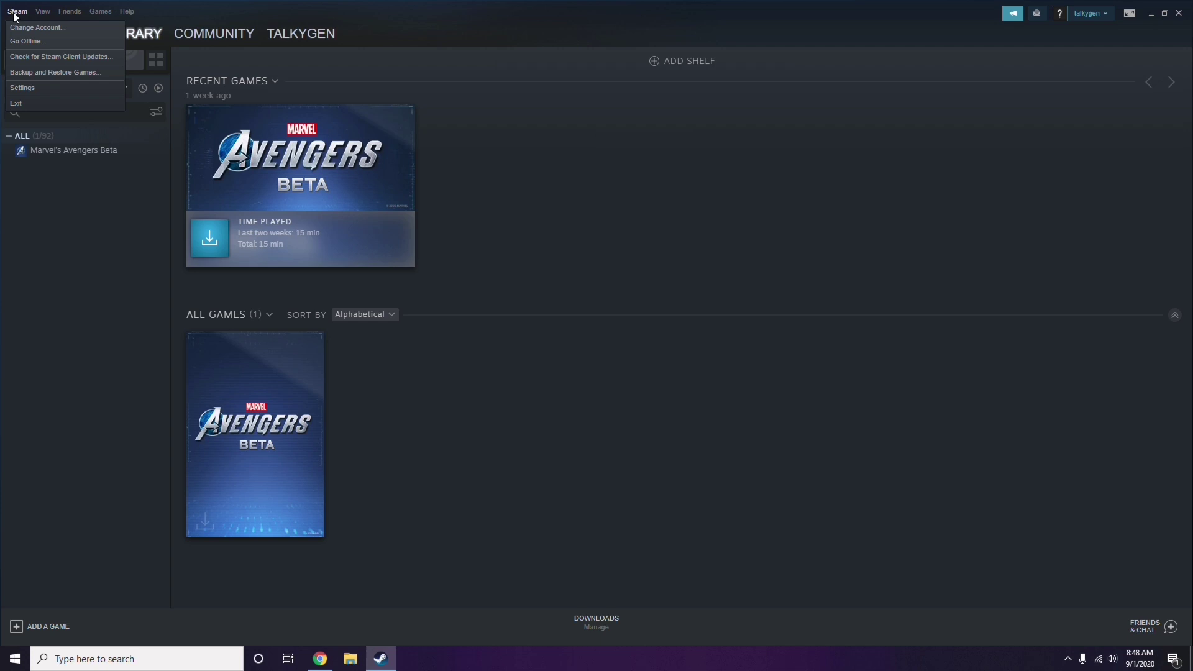
click(39, 88)
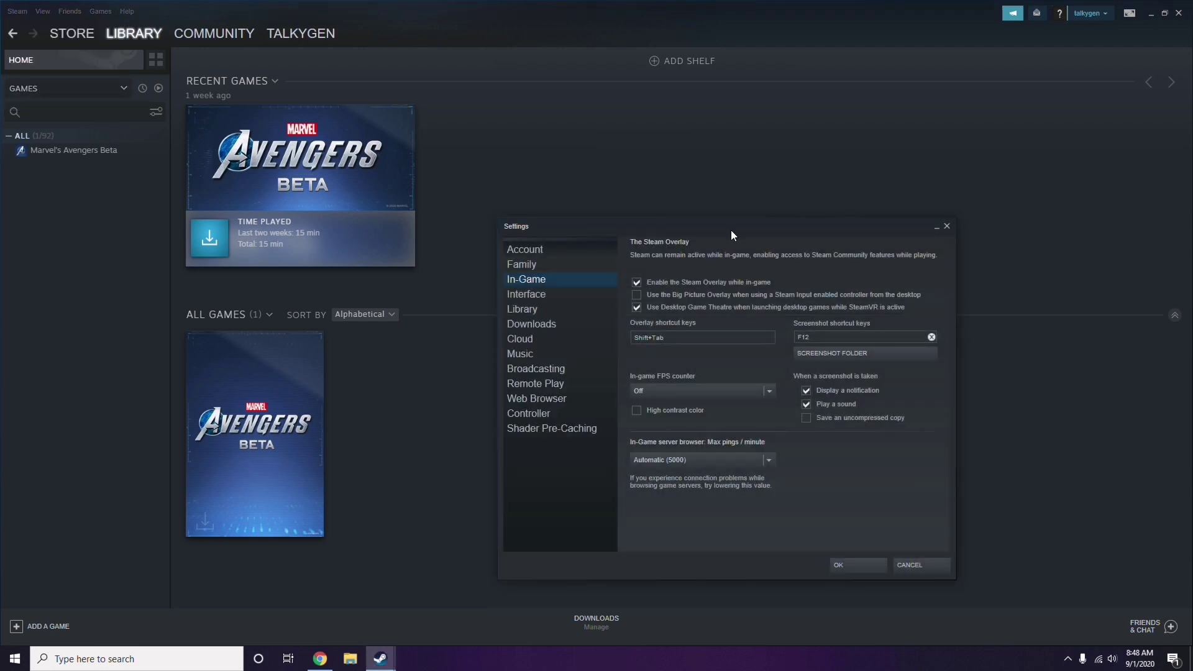
drag(723, 233, 660, 140)
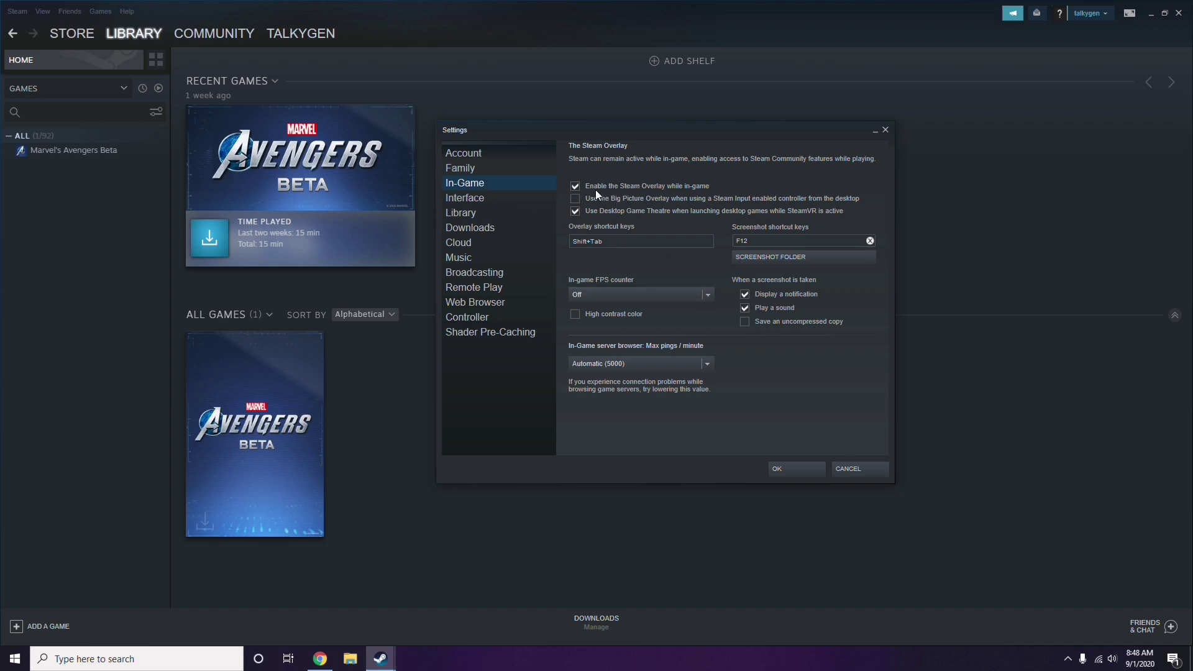
click(657, 188)
click(785, 468)
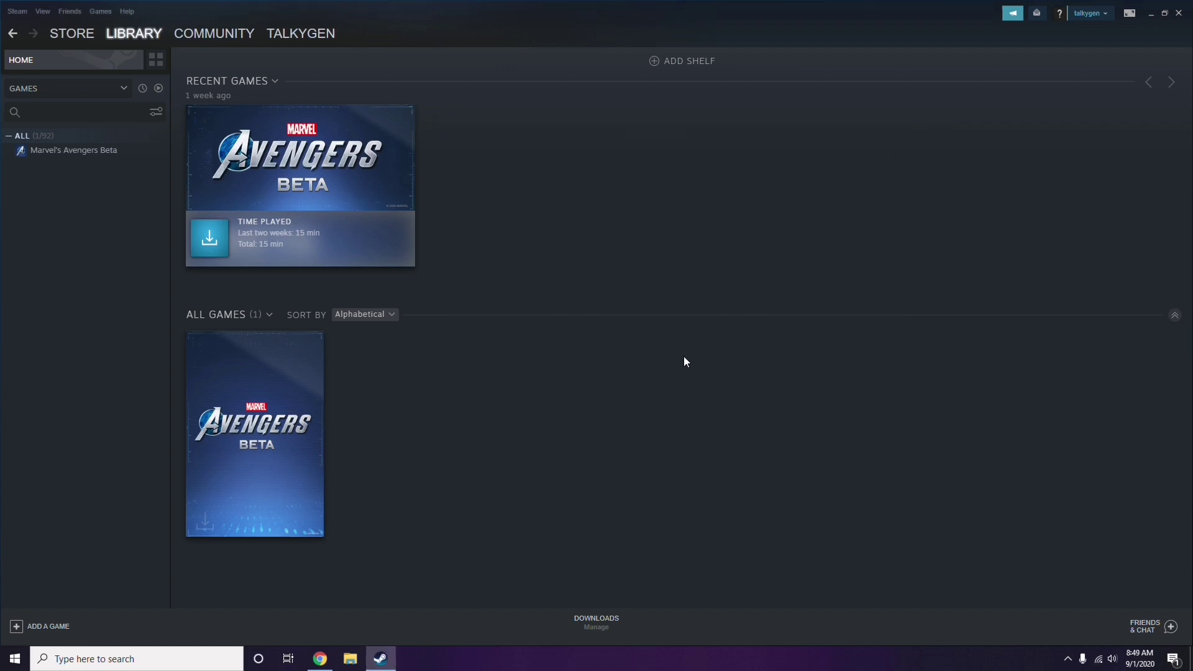
click(1180, 14)
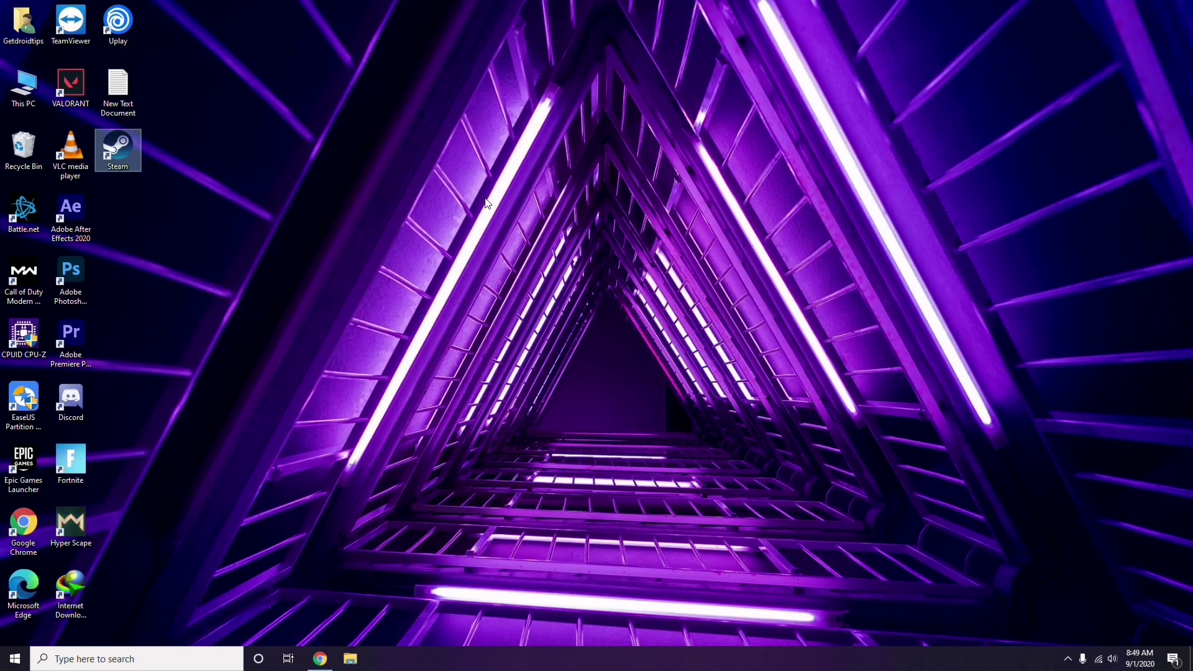
right_click(488, 204)
click(518, 258)
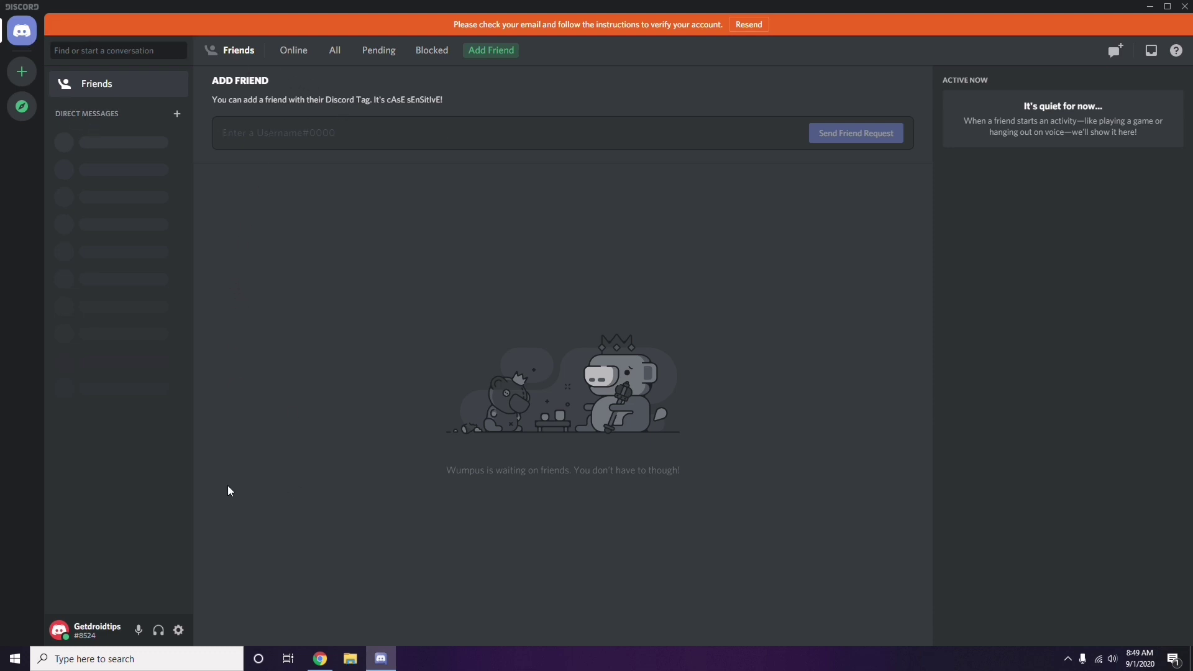
Turn off the OpenH264 Video Codec in Discord's Voice & Video settings and review the remaining voice options
click(179, 631)
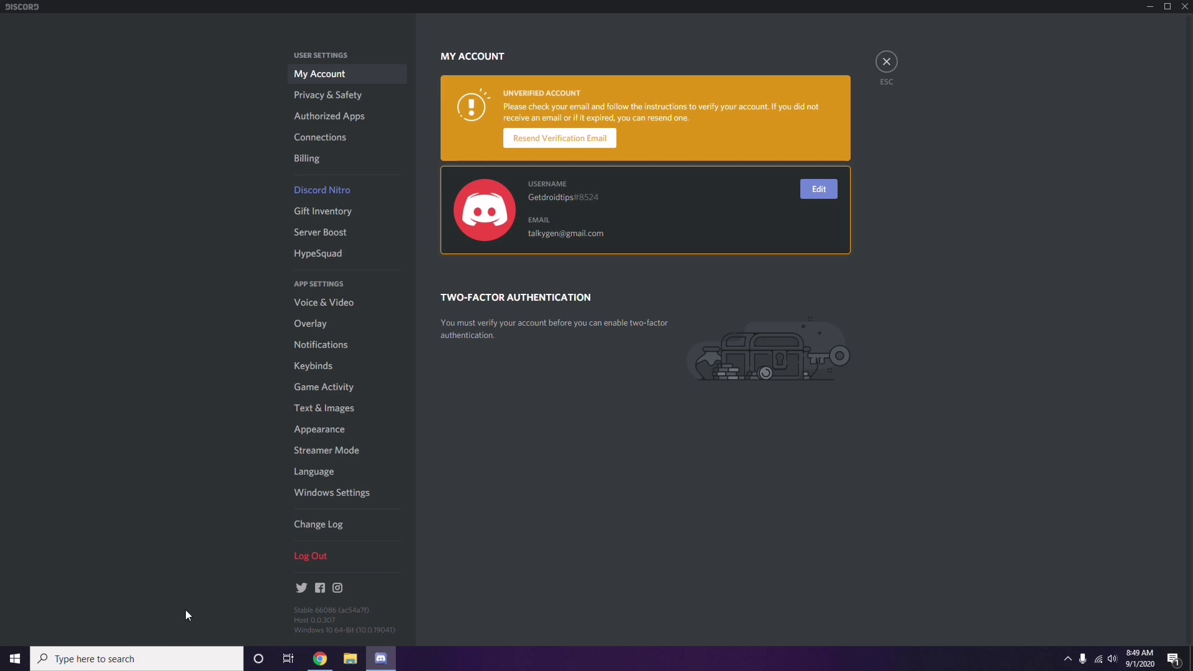
click(318, 303)
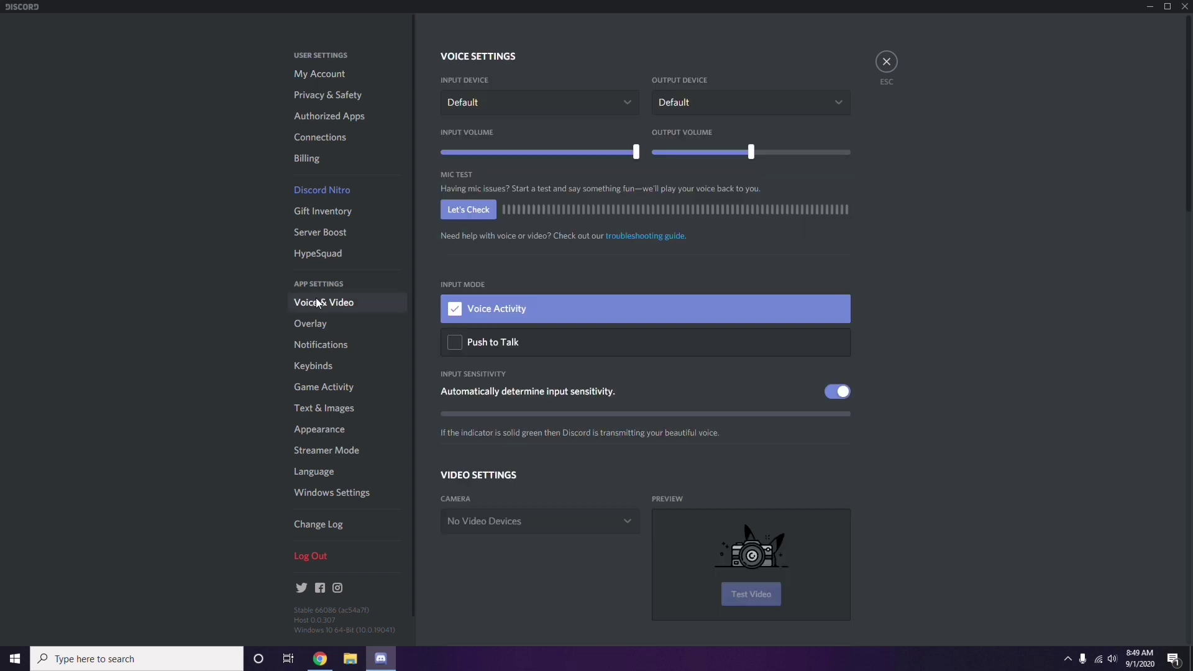
scroll(911, 300, down, 2)
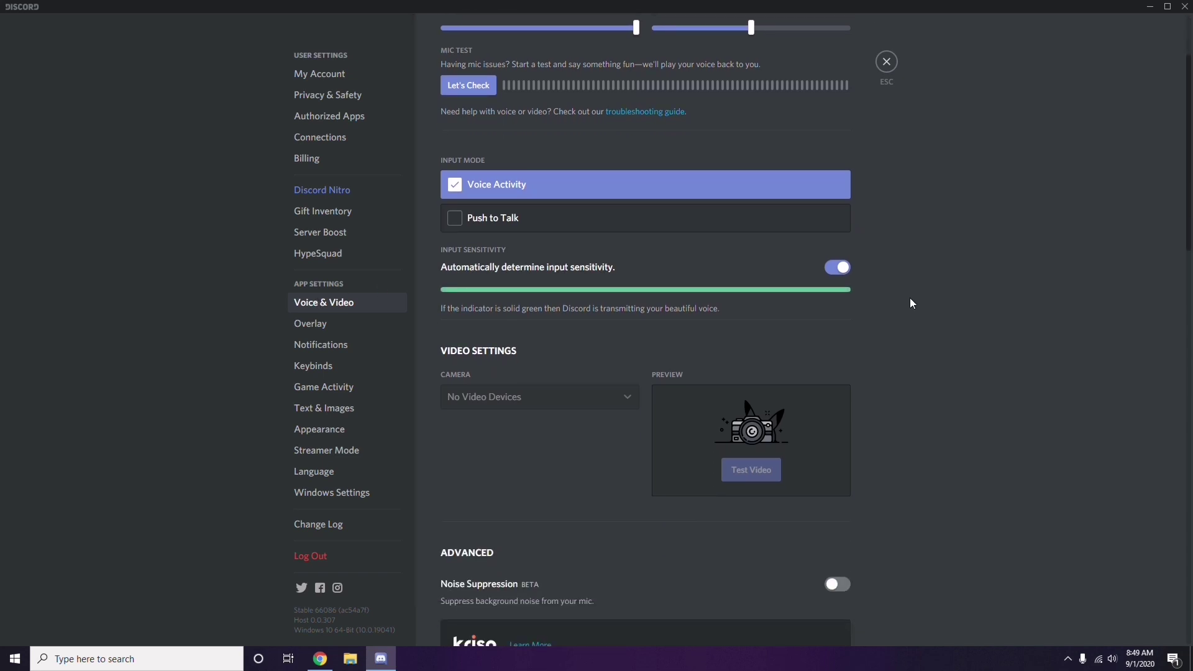
scroll(912, 303, down, 6)
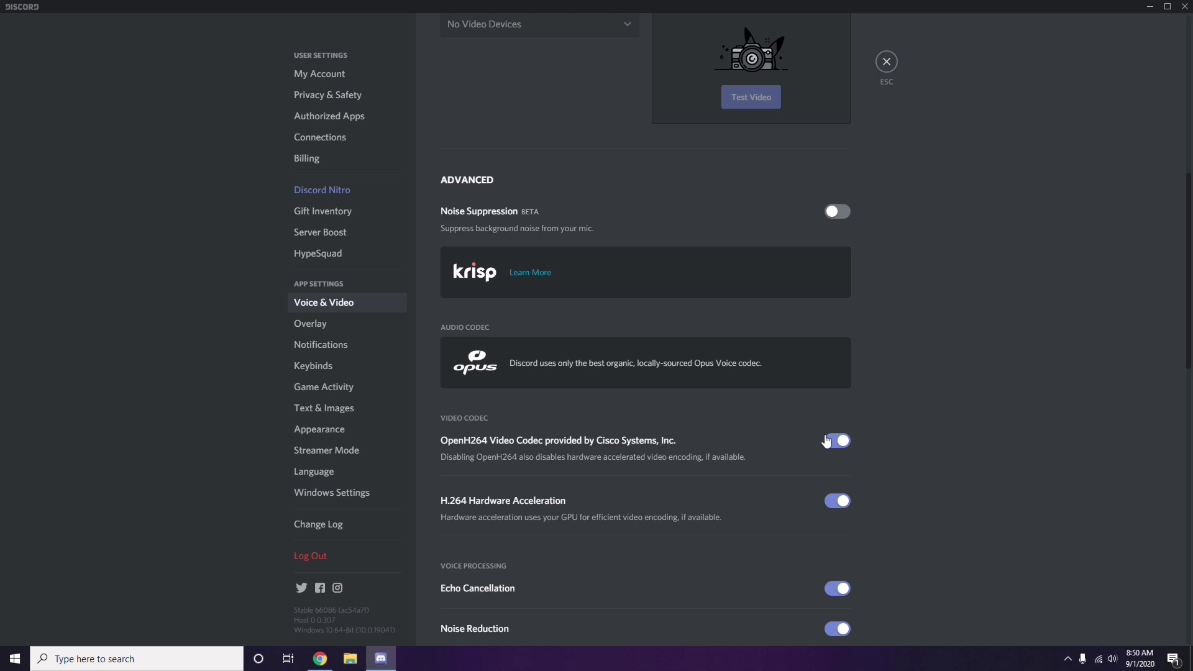
click(837, 441)
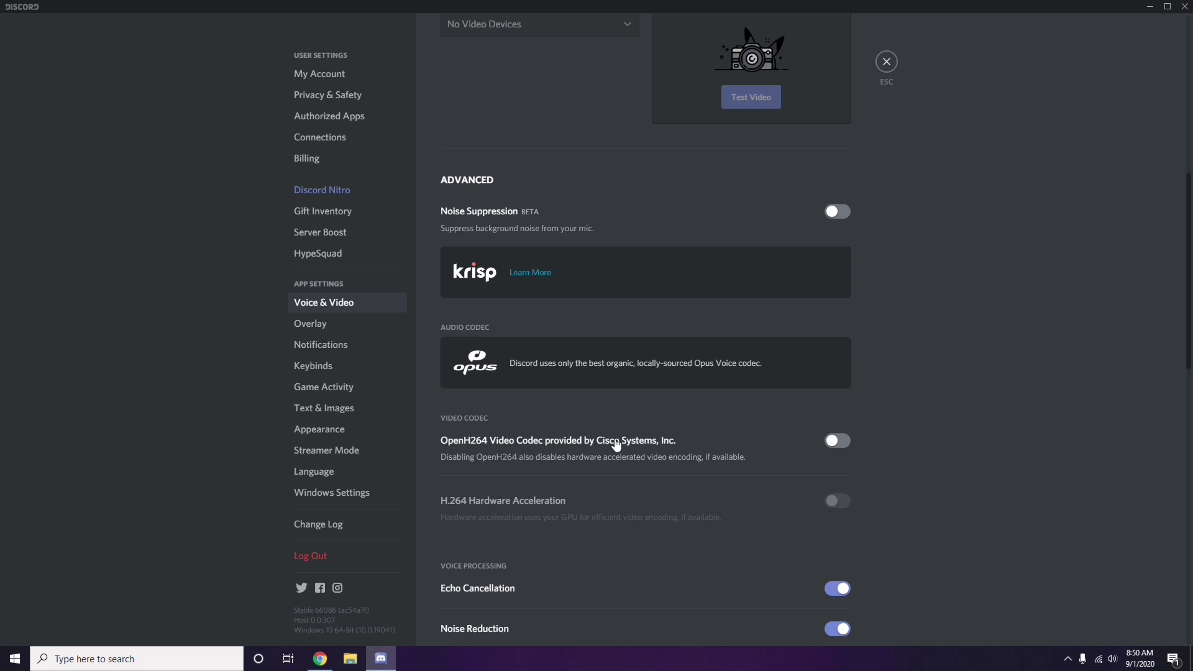
scroll(617, 445, down, 2)
scroll(616, 445, down, 4)
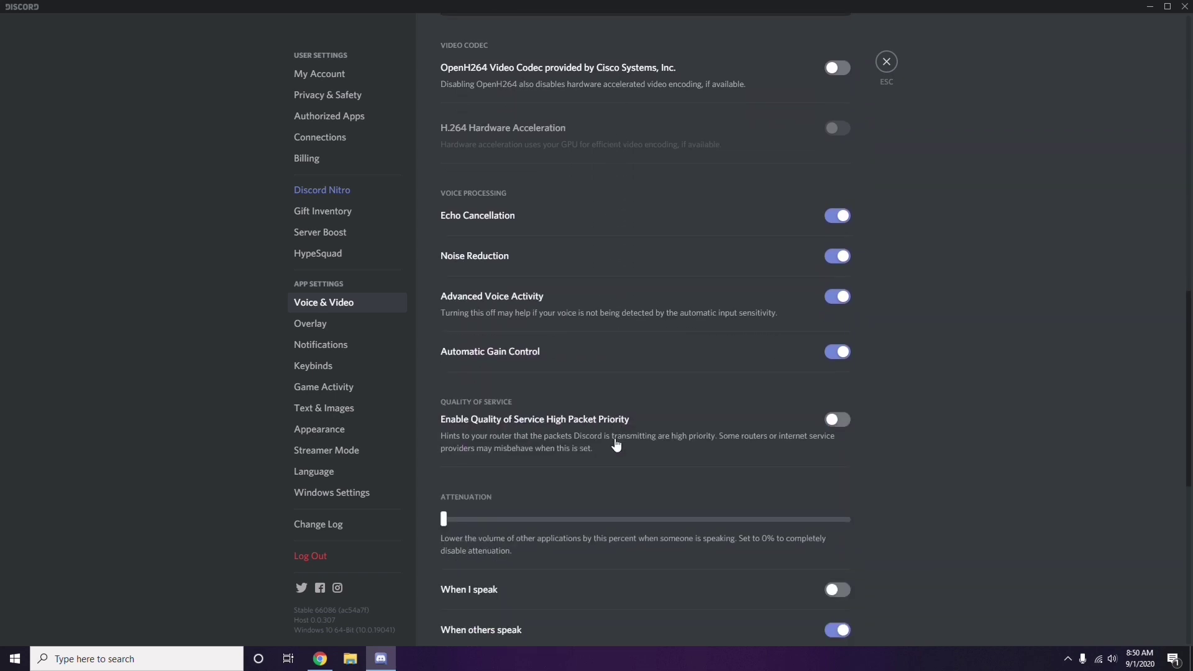
scroll(616, 445, up, 1)
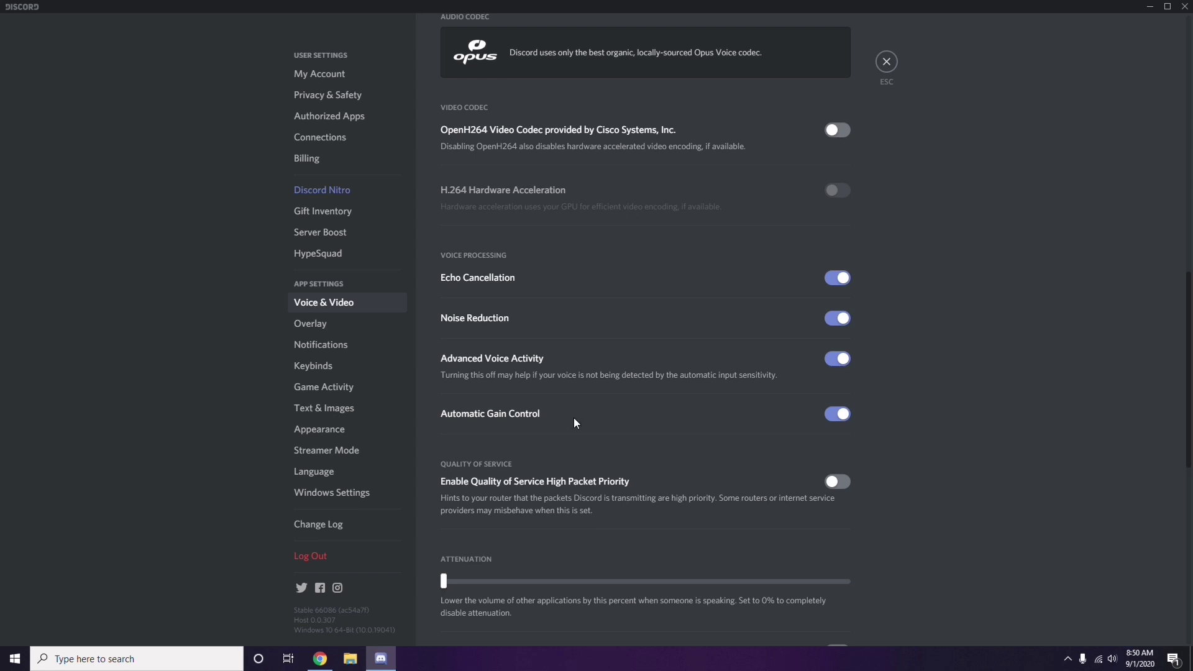
Disable the in-game overlay in Discord's Overlay settings
click(314, 328)
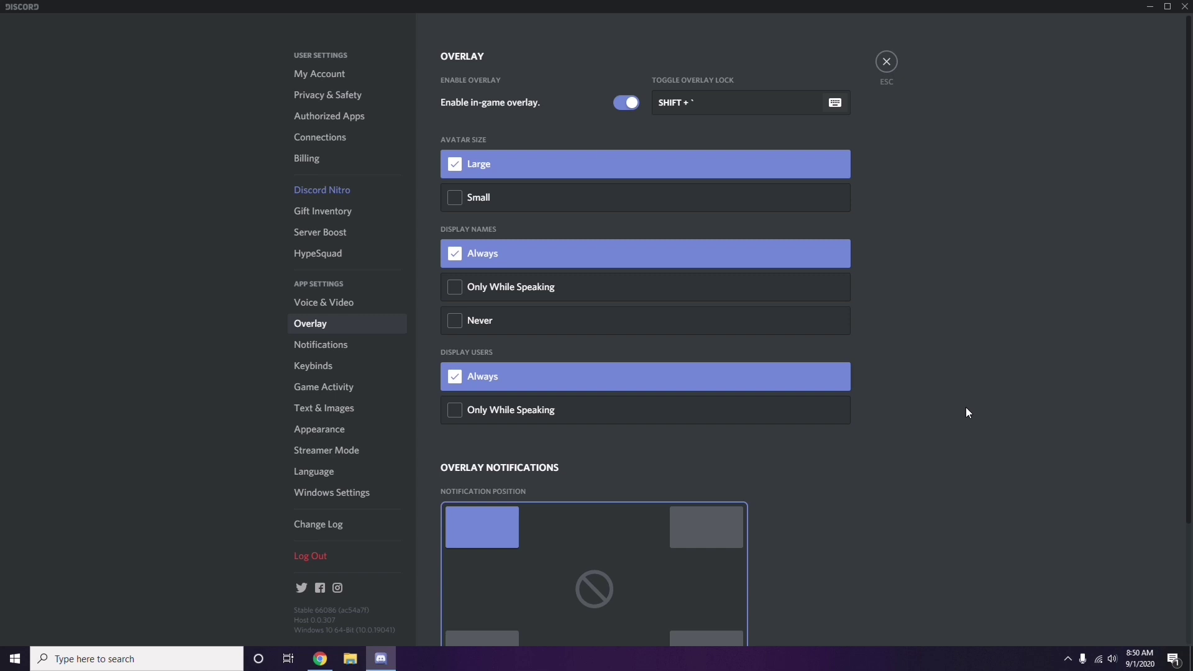
scroll(923, 326, down, 1)
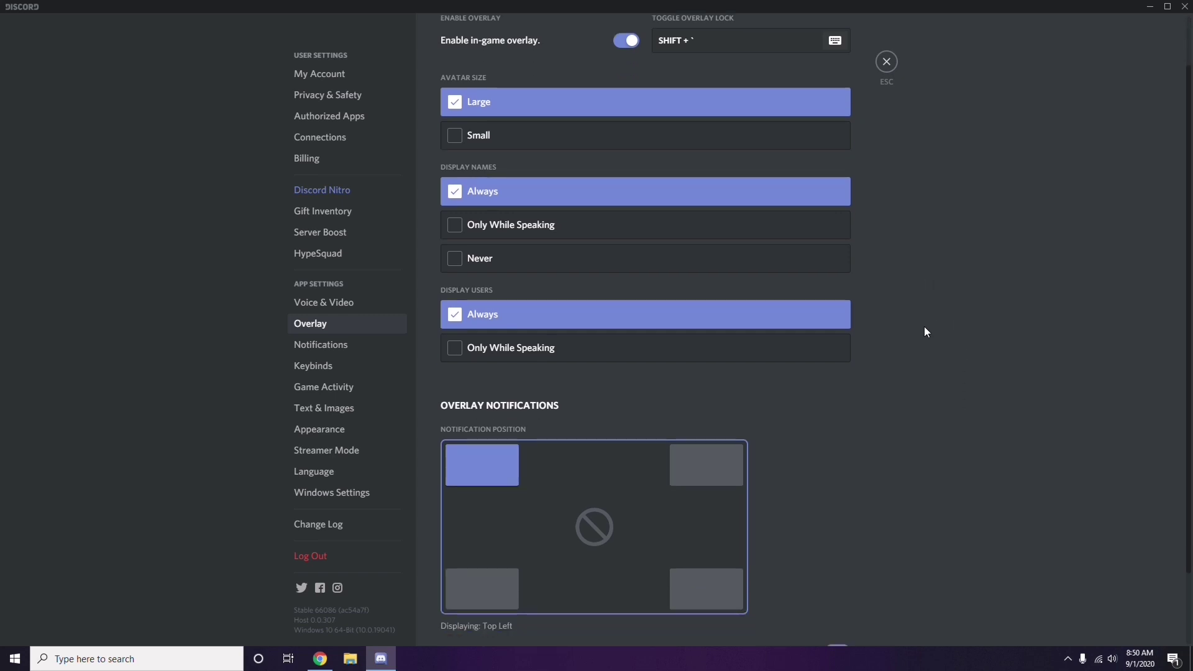
scroll(924, 326, up, 1)
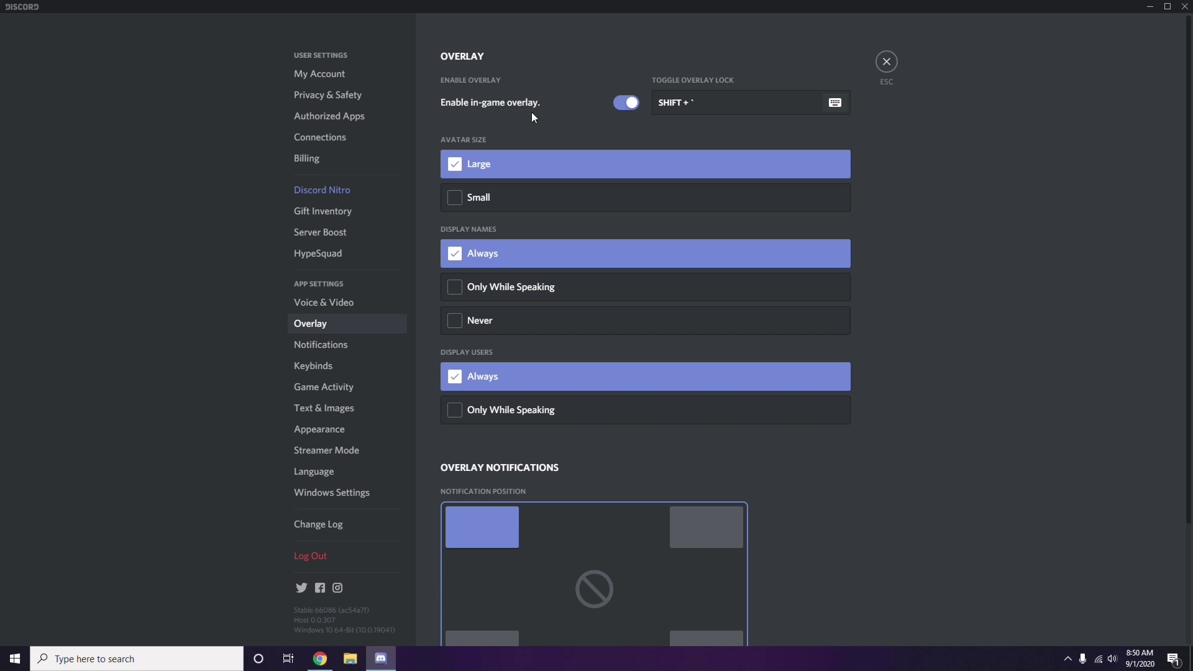
click(622, 104)
Turn off Hardware Acceleration in Discord's Appearance settings, accept the relaunch and minimize the Discord window
click(328, 433)
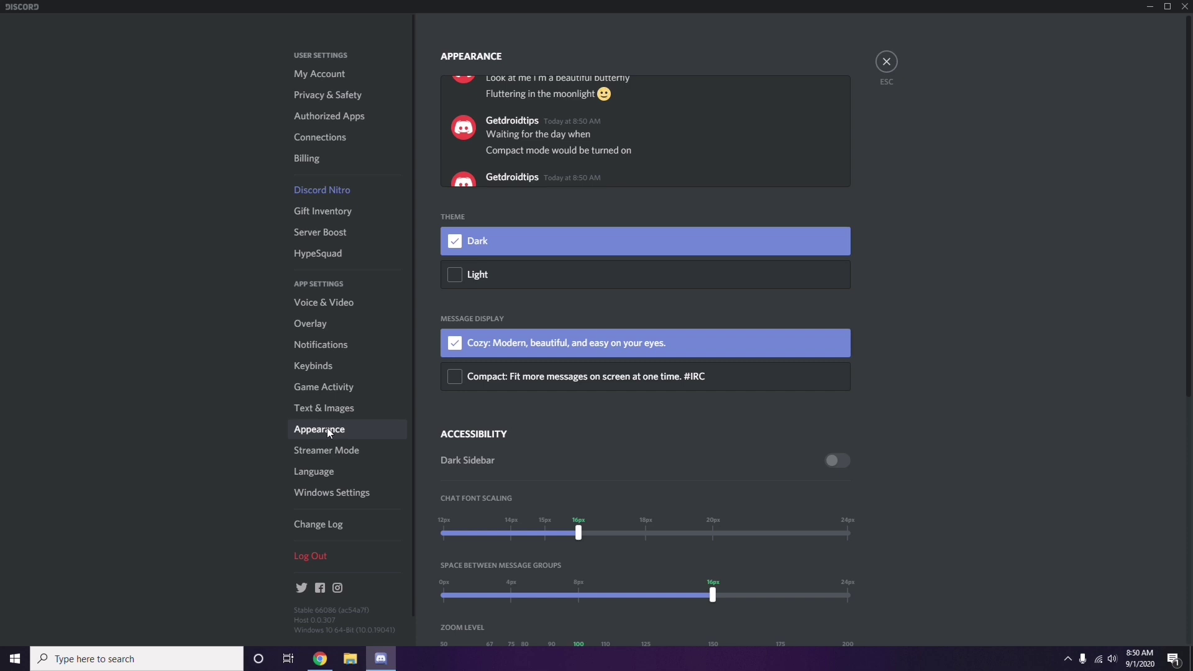
scroll(931, 360, down, 6)
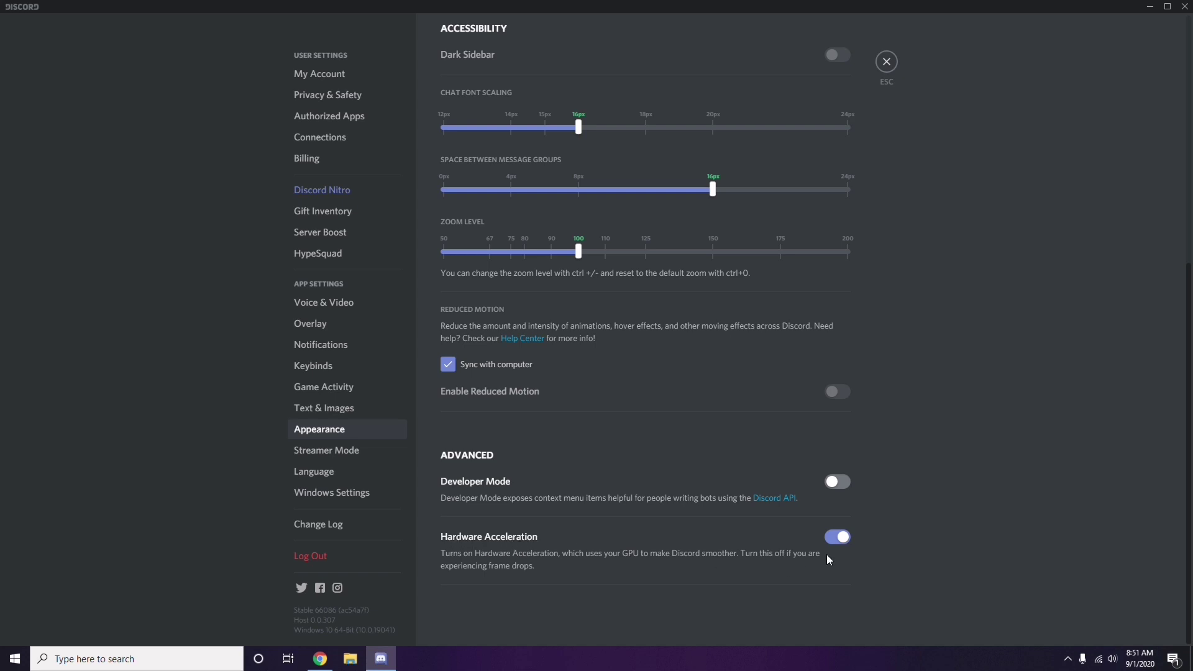
click(836, 537)
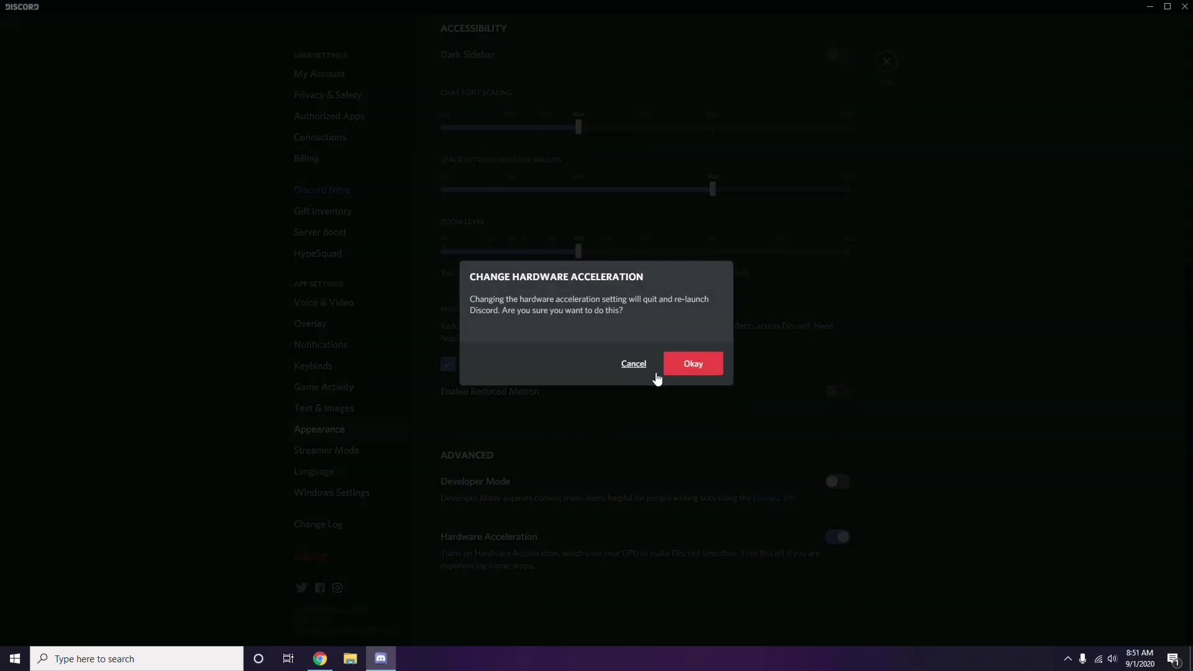
click(687, 366)
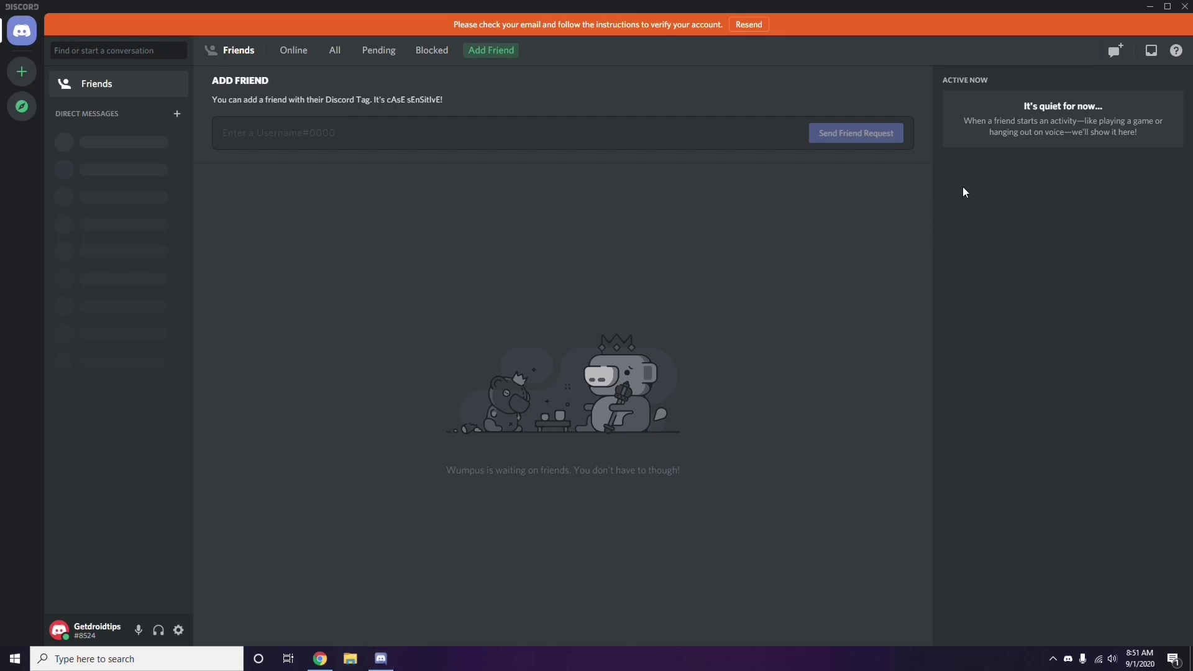
click(1151, 8)
right_click(475, 159)
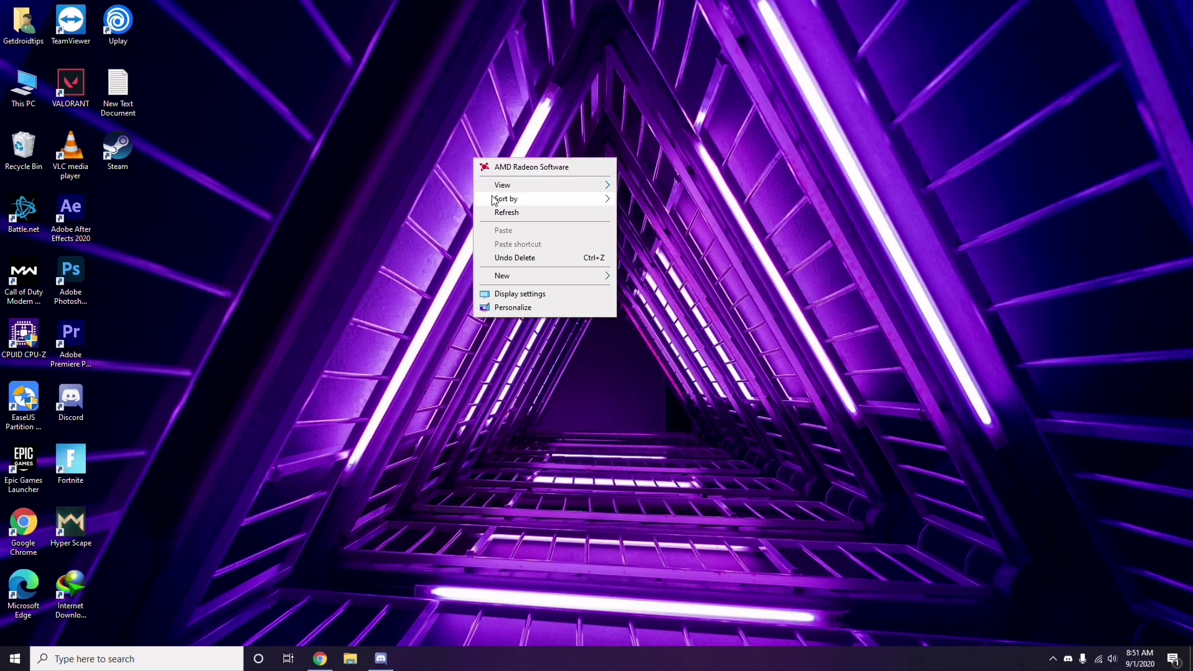
click(505, 213)
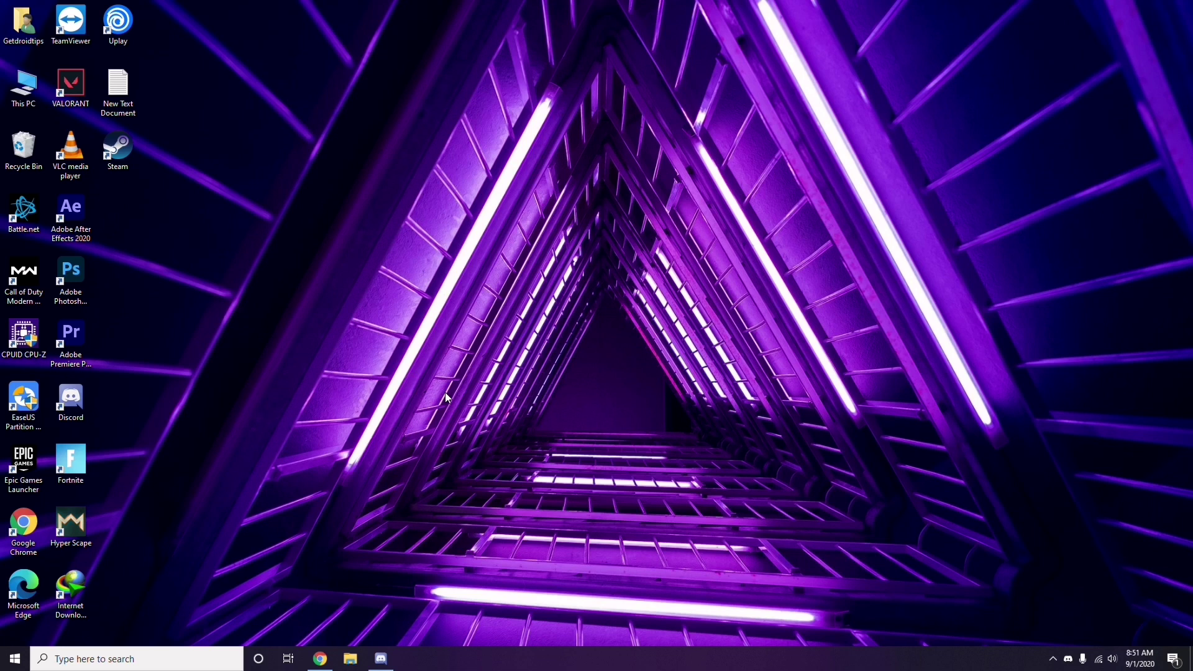
Search Windows for the Windows Update settings, check the update status, close the window and refresh the desktop
click(97, 659)
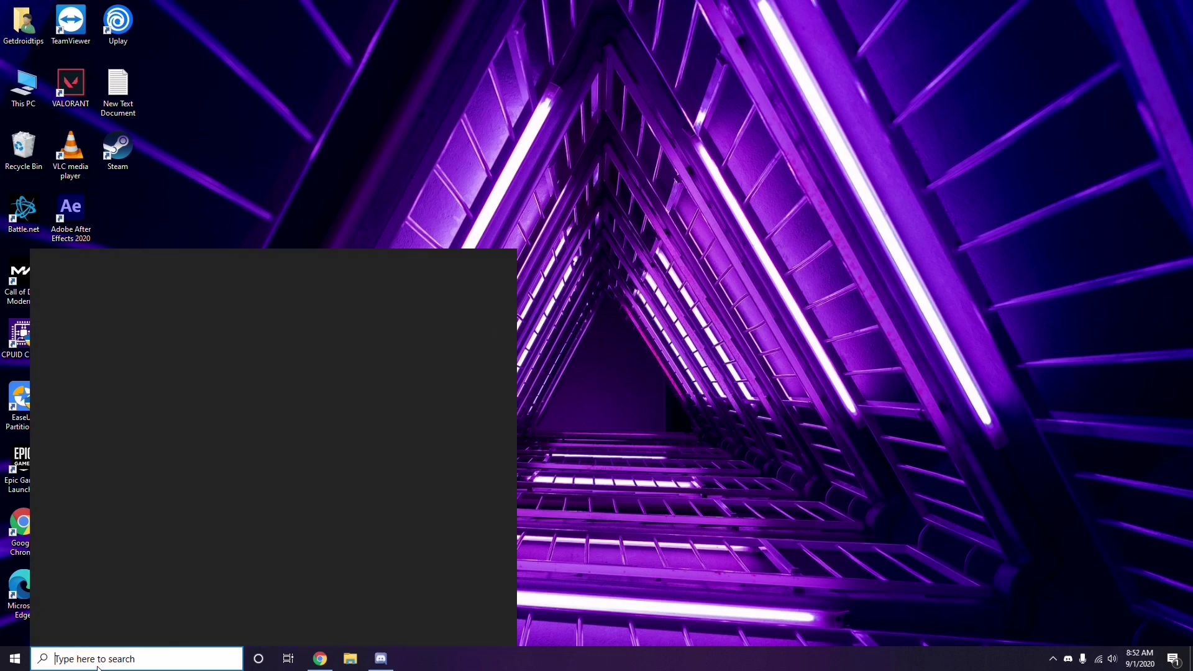
text(win)
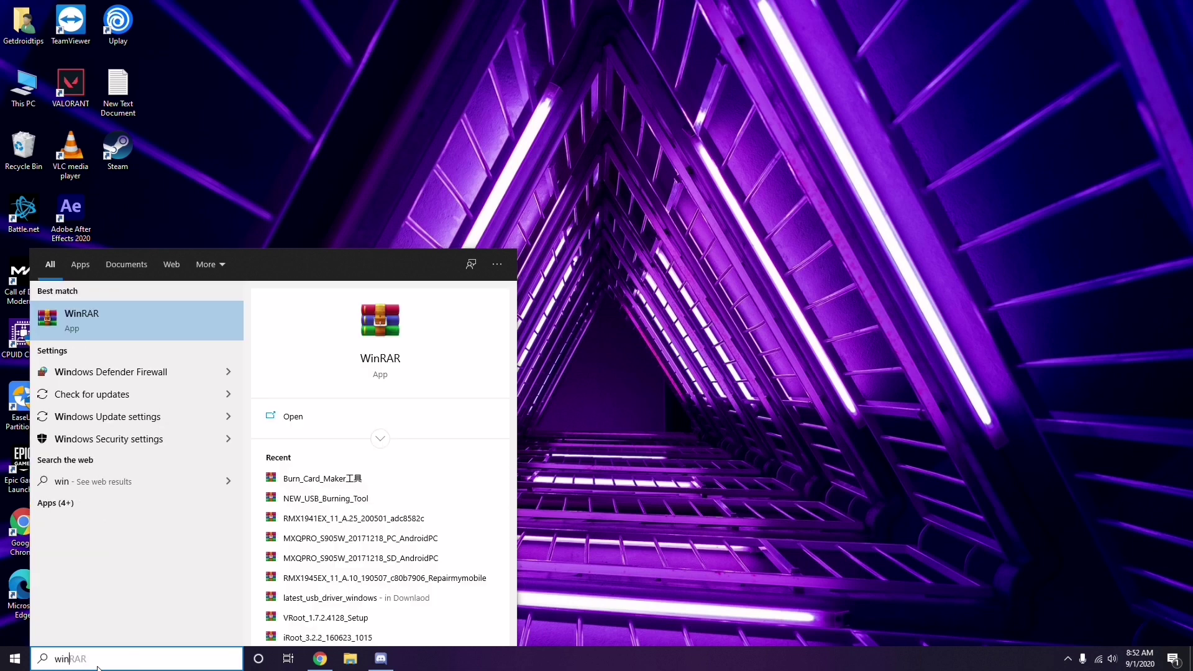
text(dows)
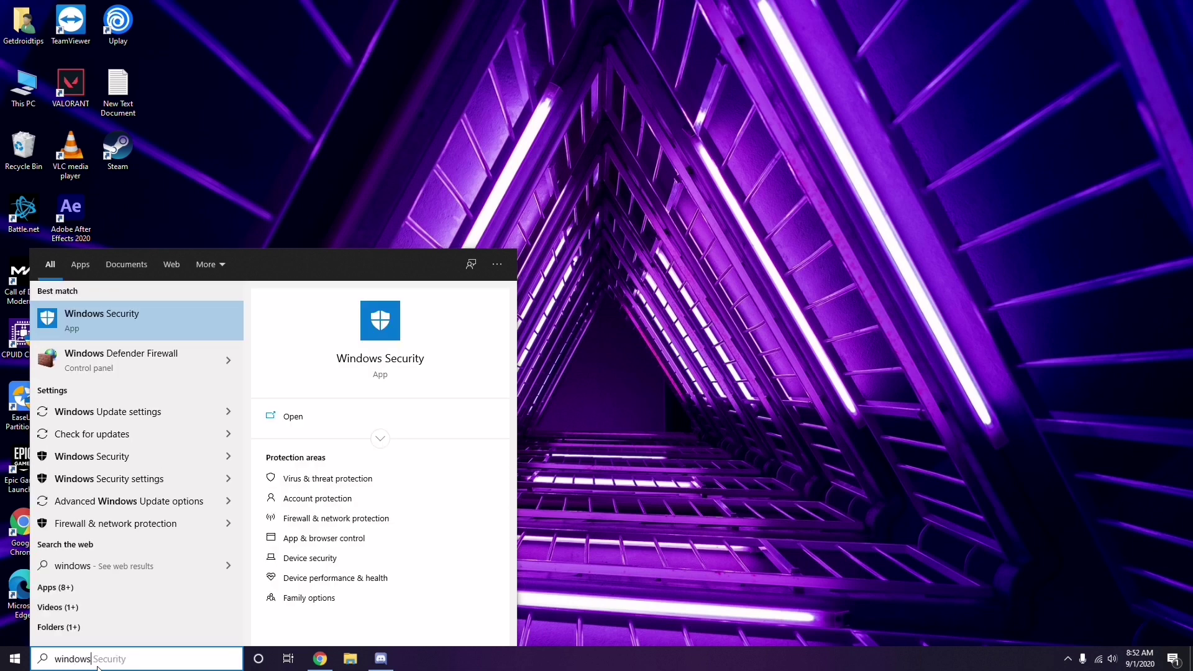
click(148, 412)
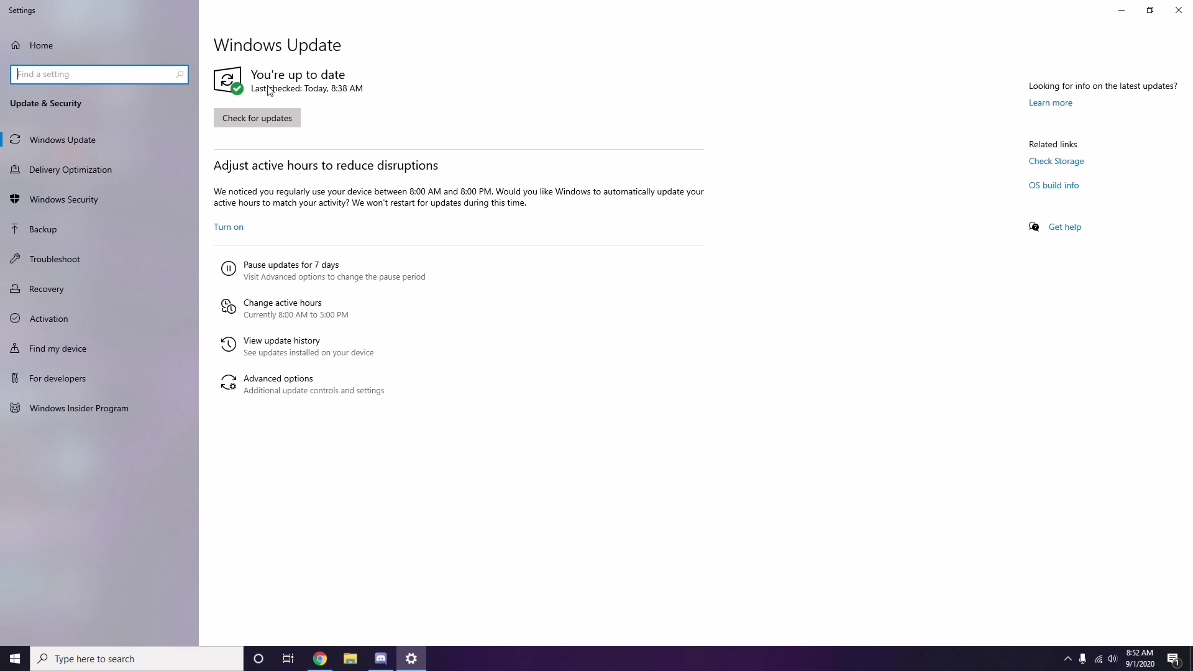
click(1179, 11)
right_click(503, 105)
click(520, 162)
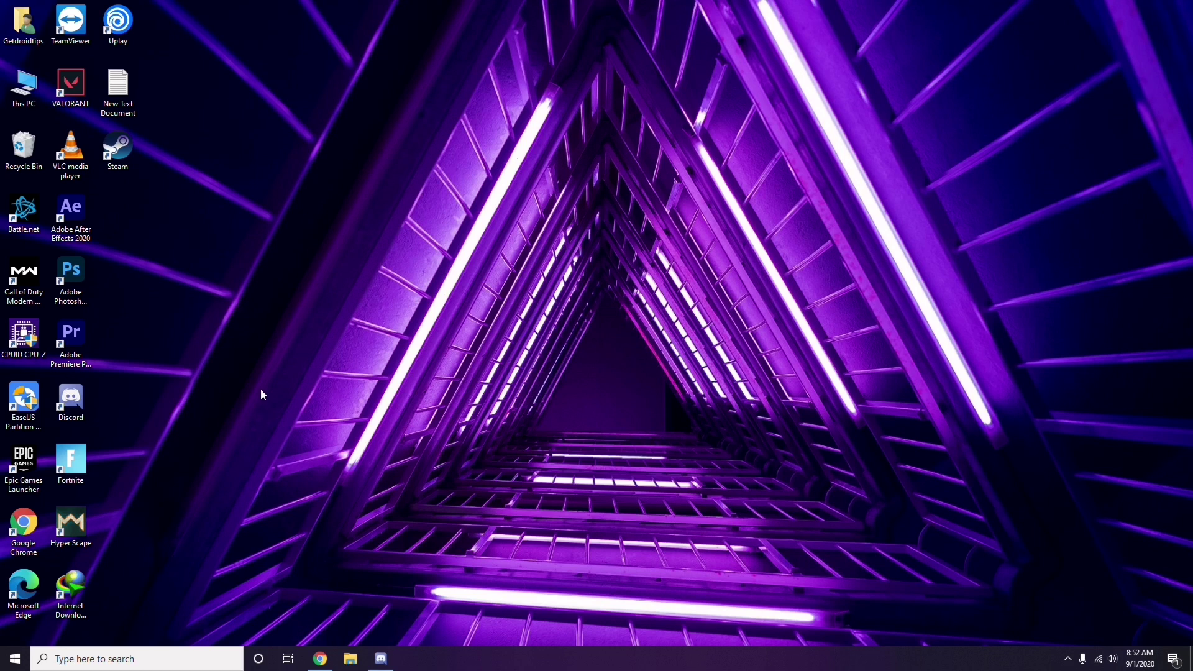
Open Windows Settings through a search for "settings" and view the update history under Update & Security
click(70, 660)
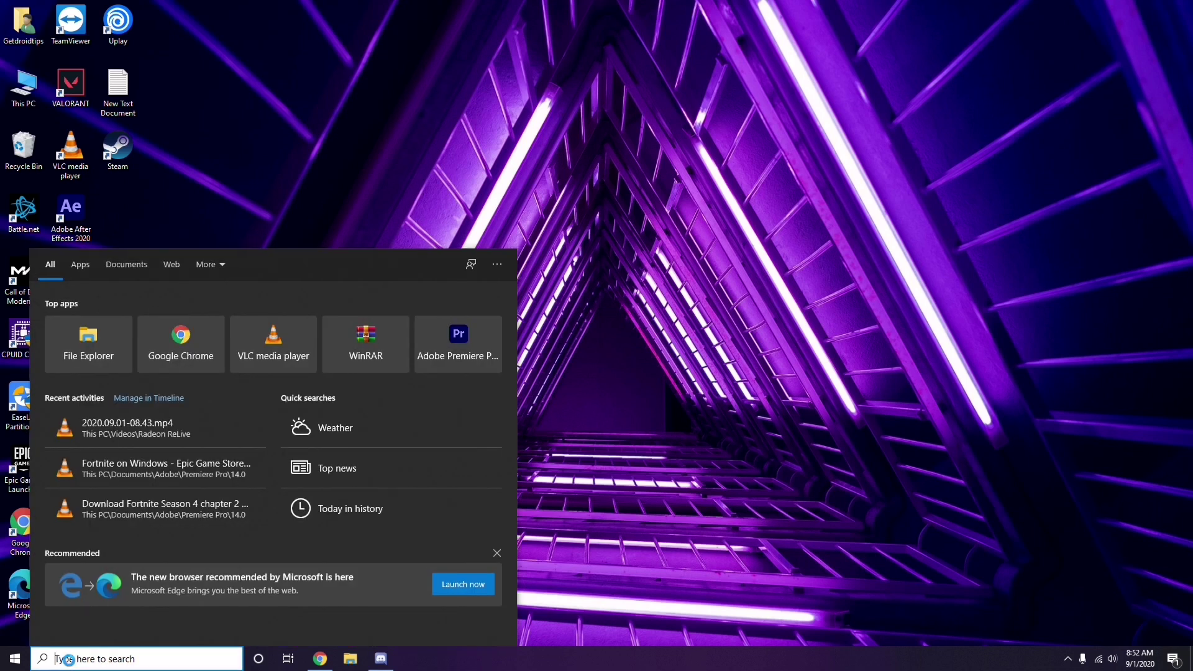
text(setti)
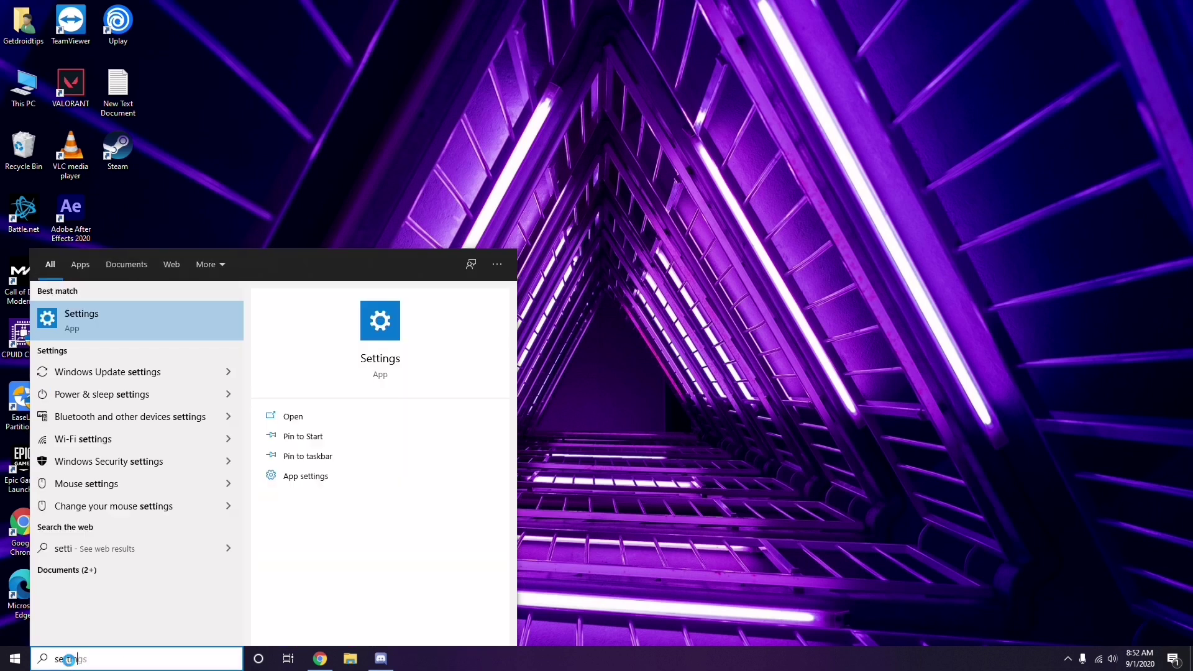
text(ngs)
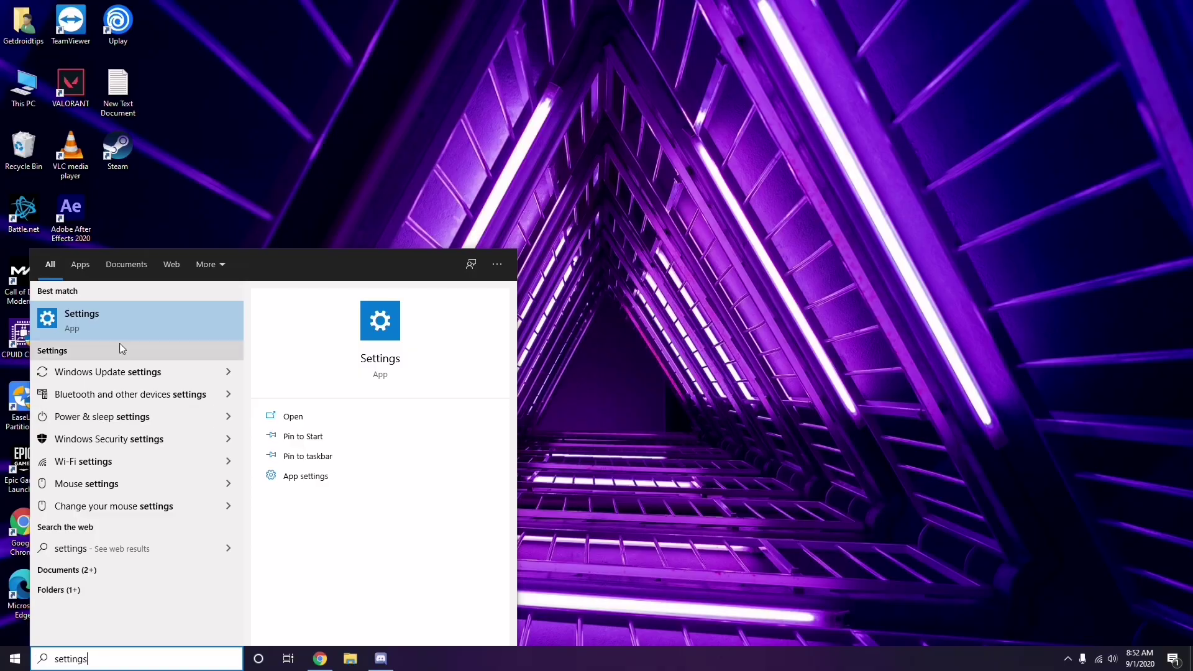
click(132, 323)
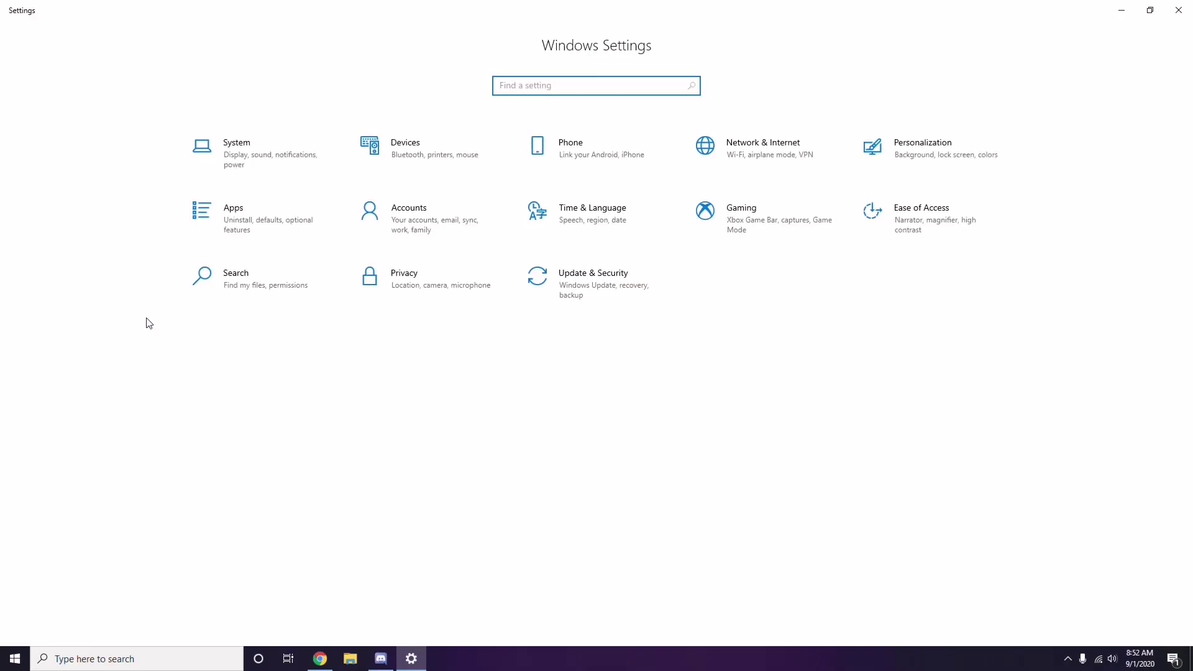
click(597, 294)
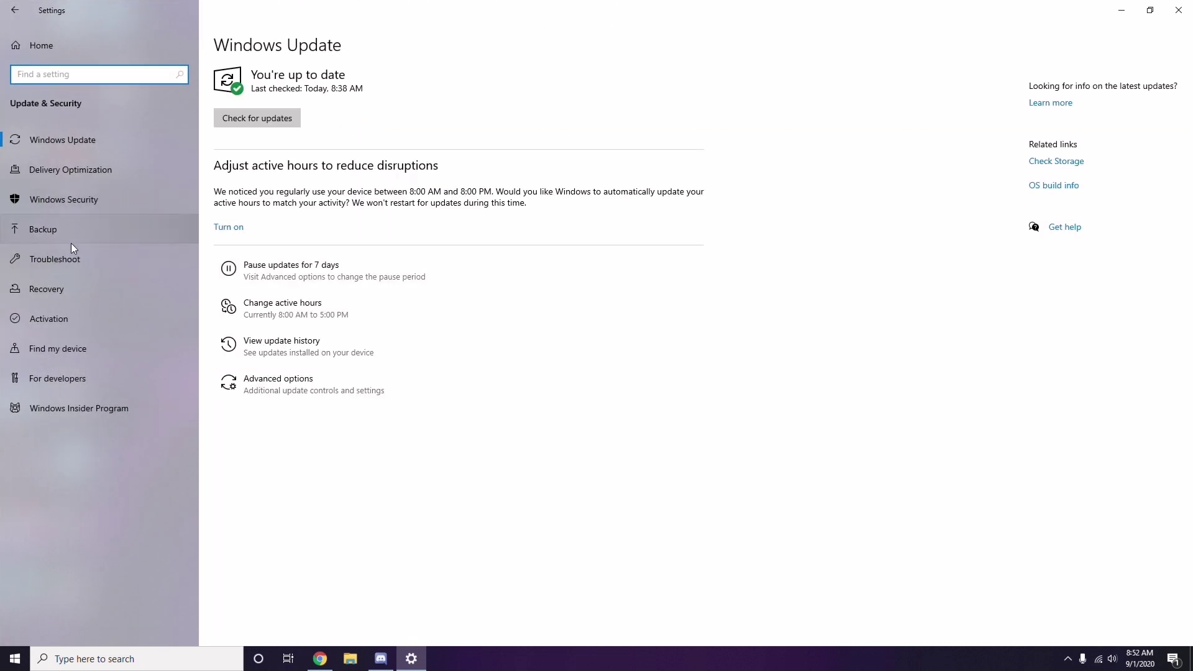
click(283, 348)
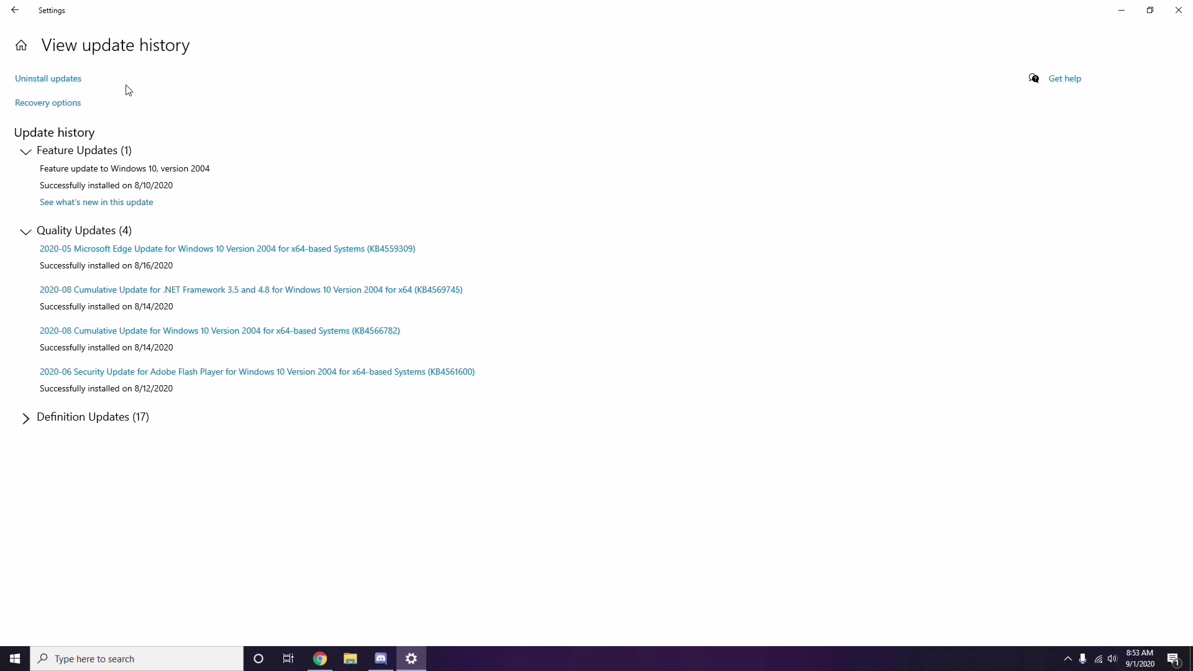
Open the installed updates list, bring up the uninstall option for the x64 KB2565063 update without using it, and close both windows
click(61, 85)
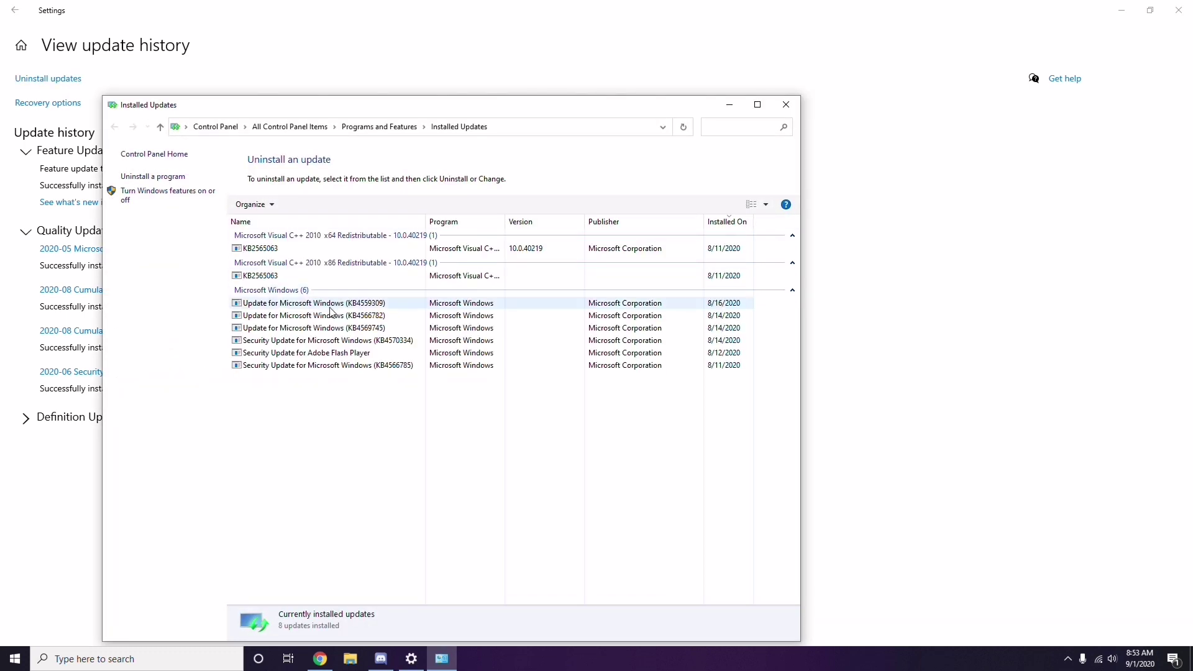
right_click(274, 254)
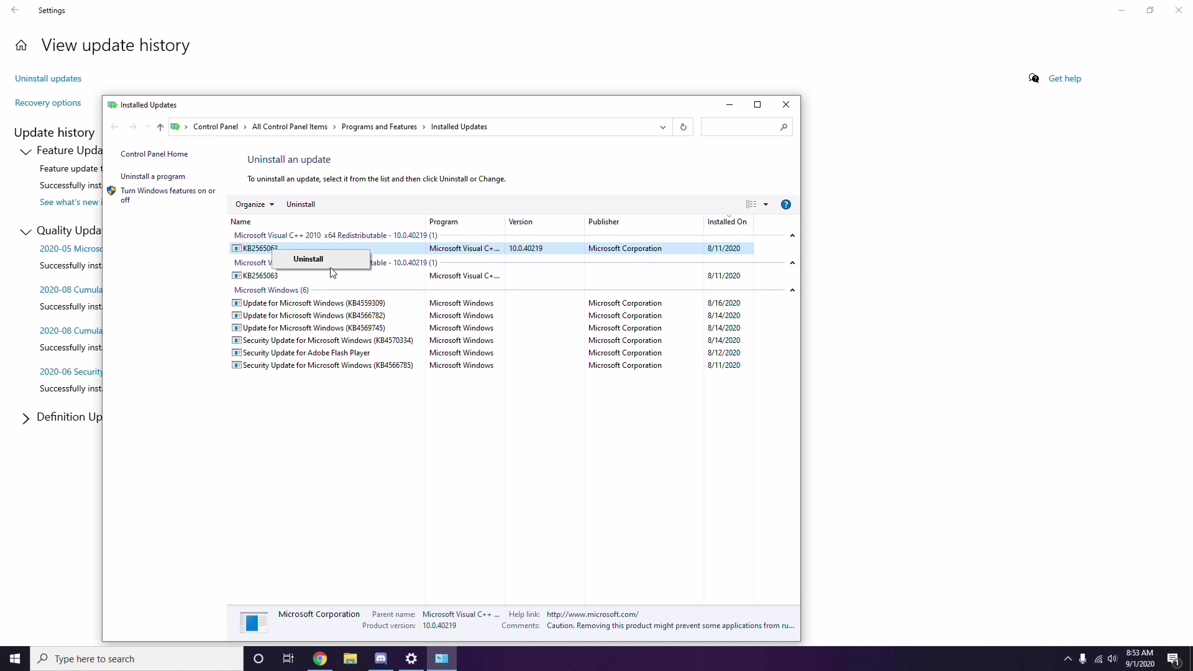
click(824, 233)
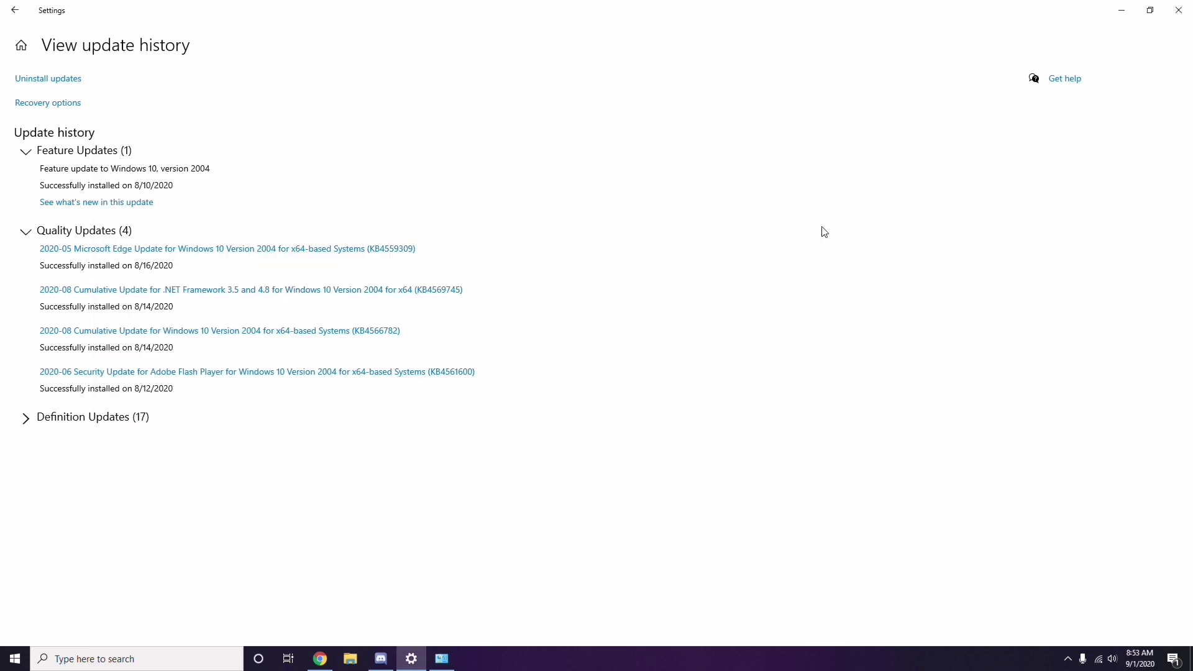
click(21, 16)
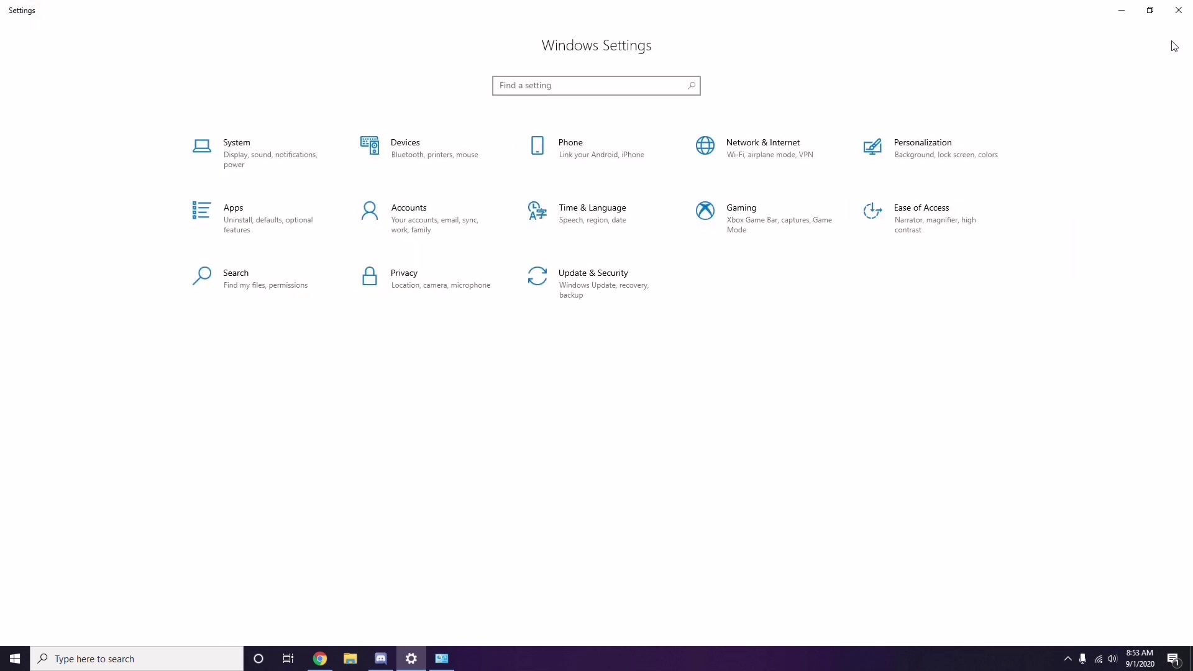
click(1179, 10)
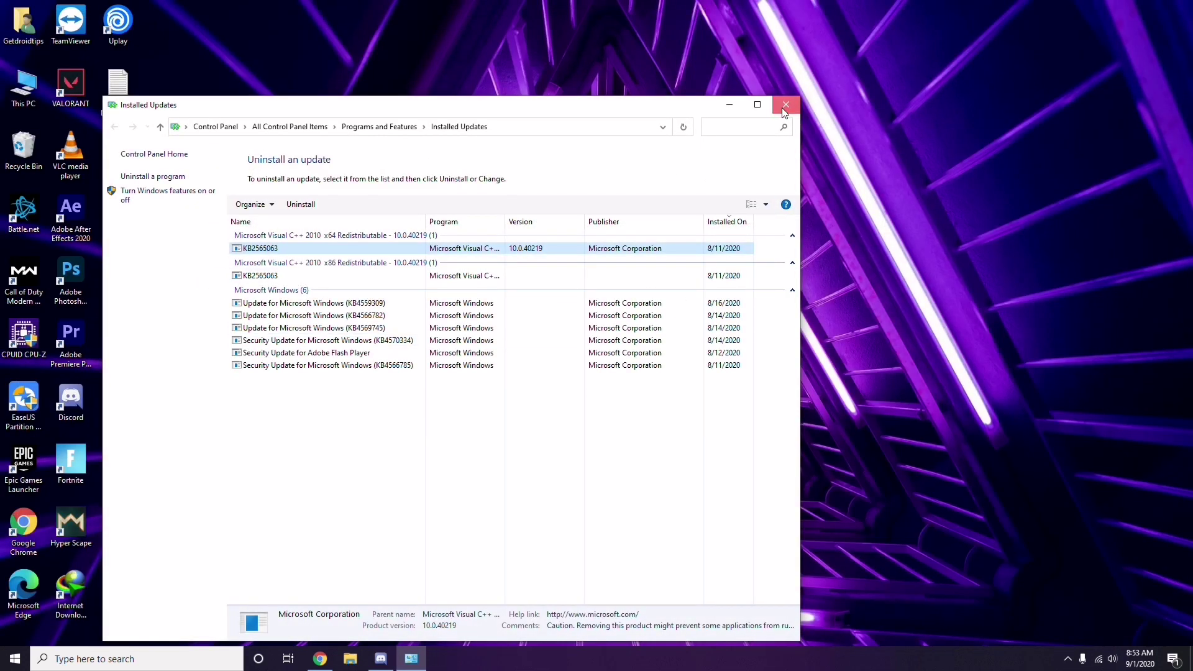
click(785, 107)
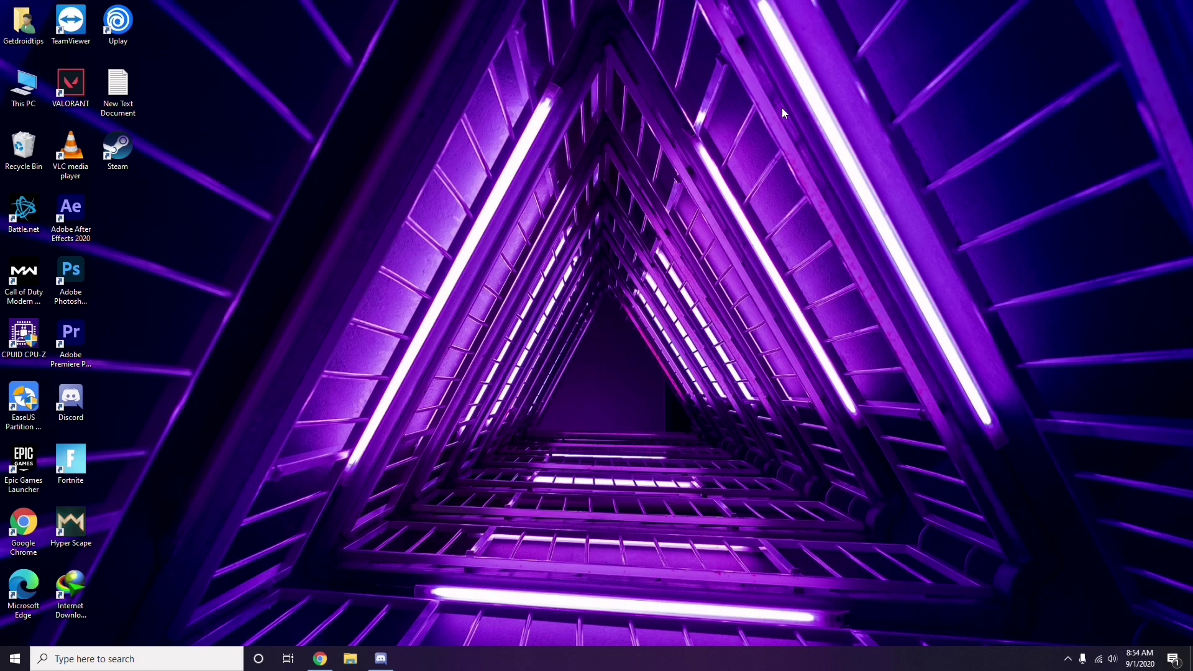
Open the user's temporary files folder by running %temp% from the Run dialog
key(super+r)
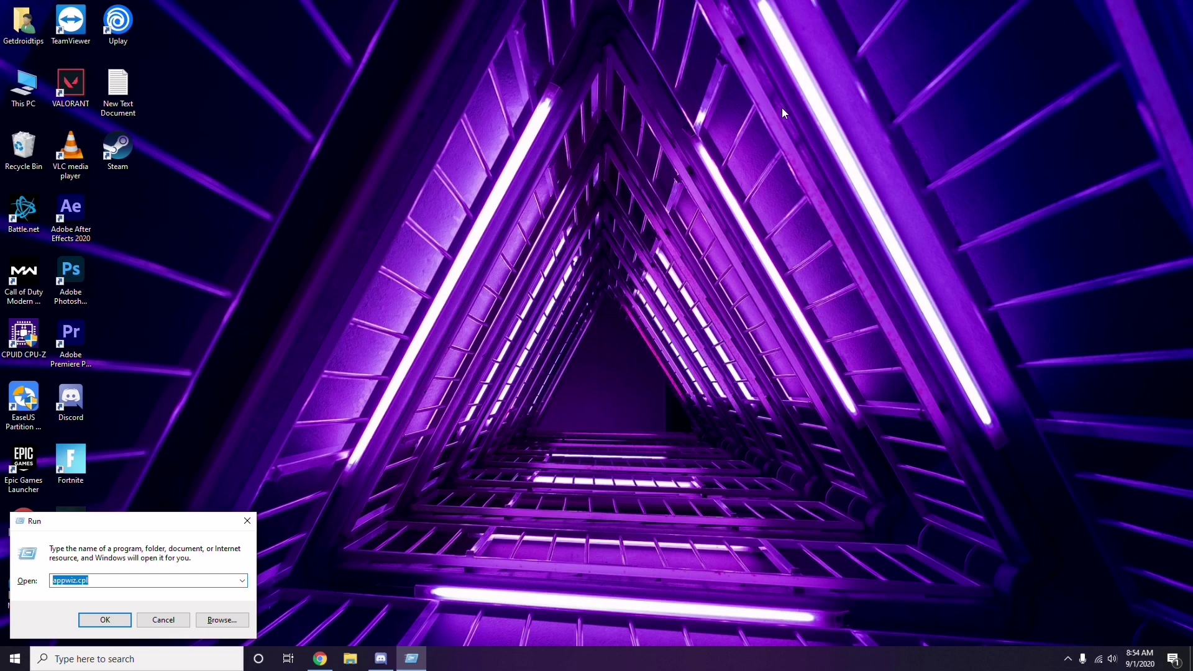
key(BackSpace)
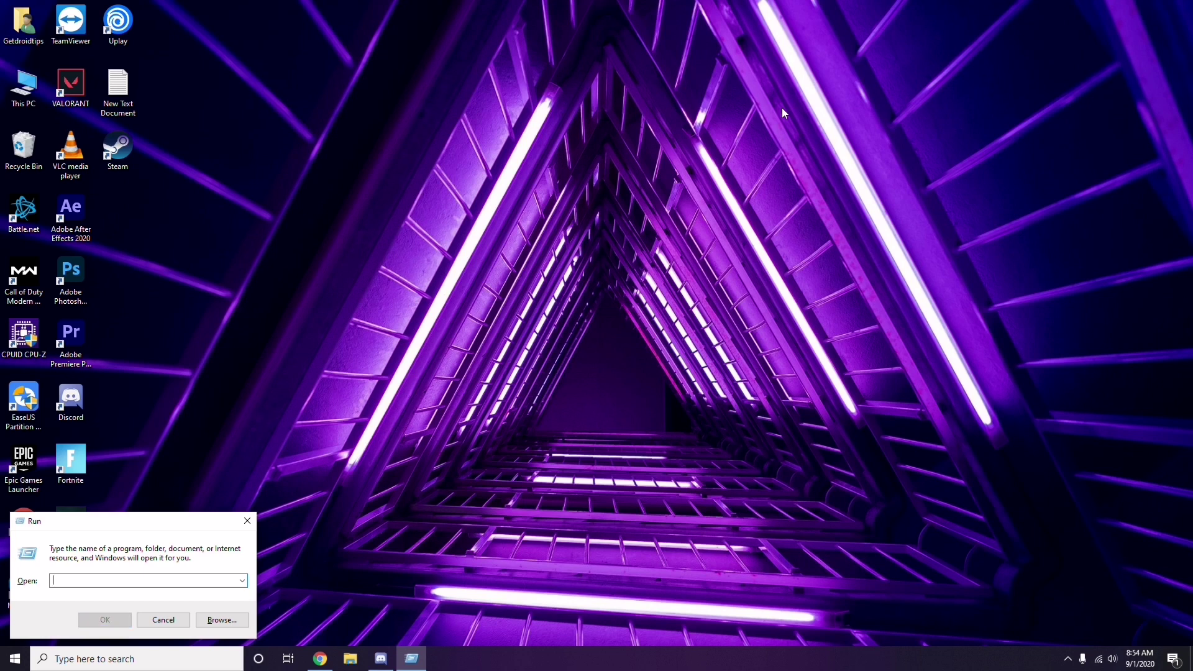
text(%t)
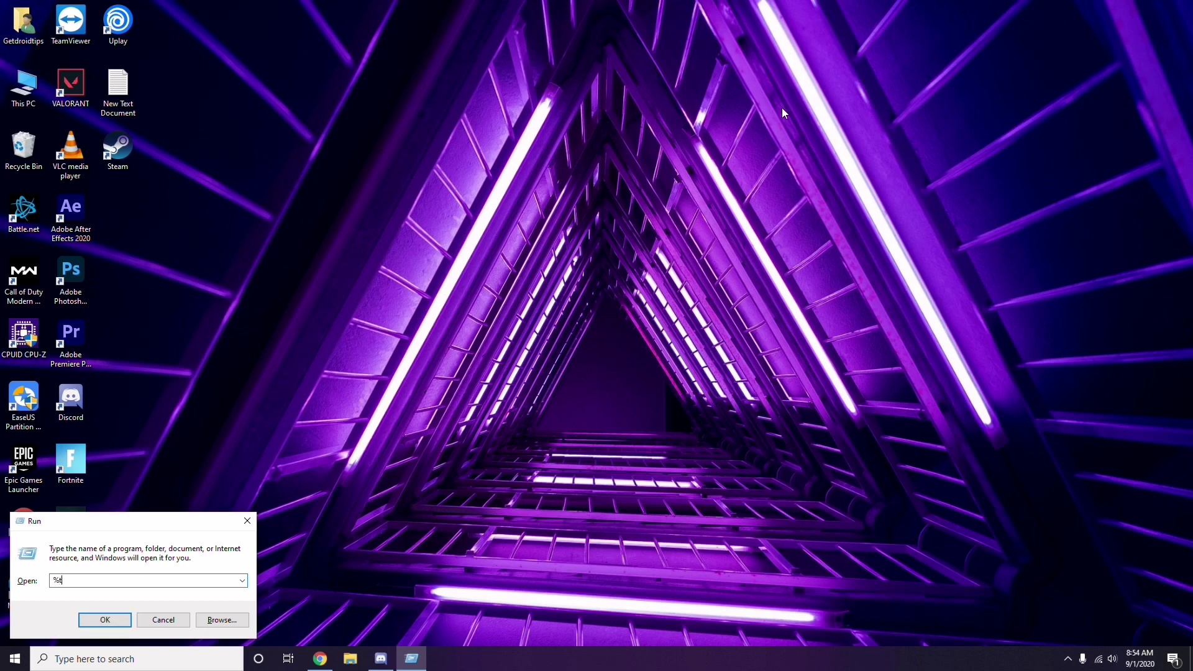
text(emp%)
click(106, 621)
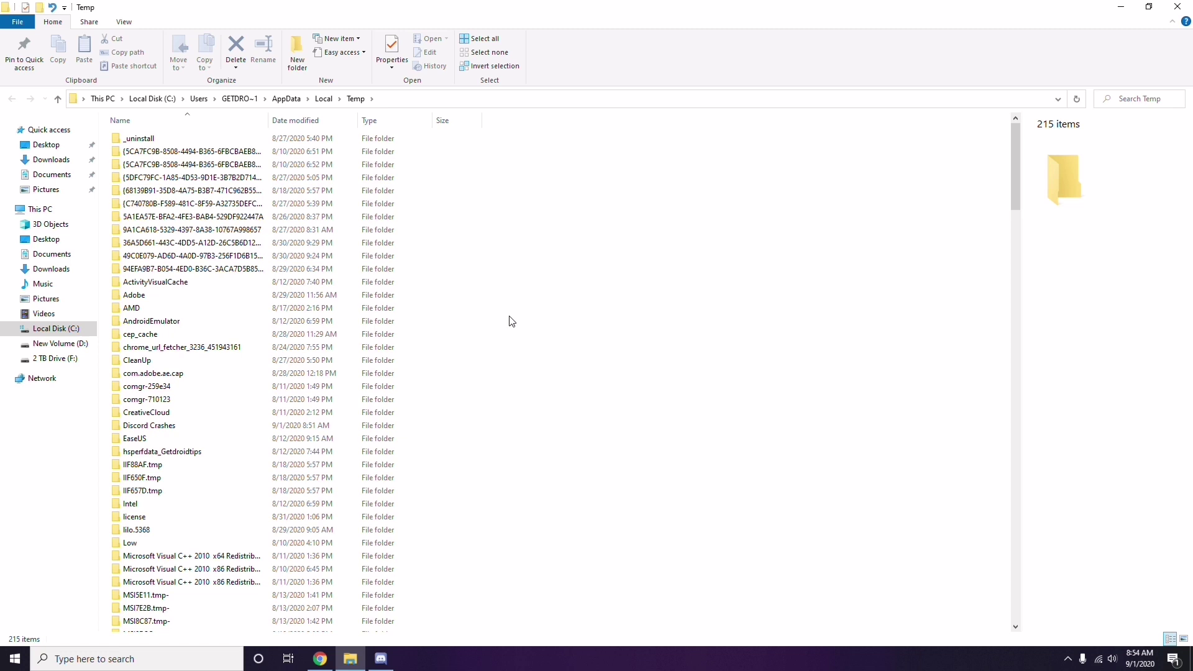
Select everything in the Temp folder, clear the selection without deleting, close the folder and refresh the desktop
key(ctrl+a)
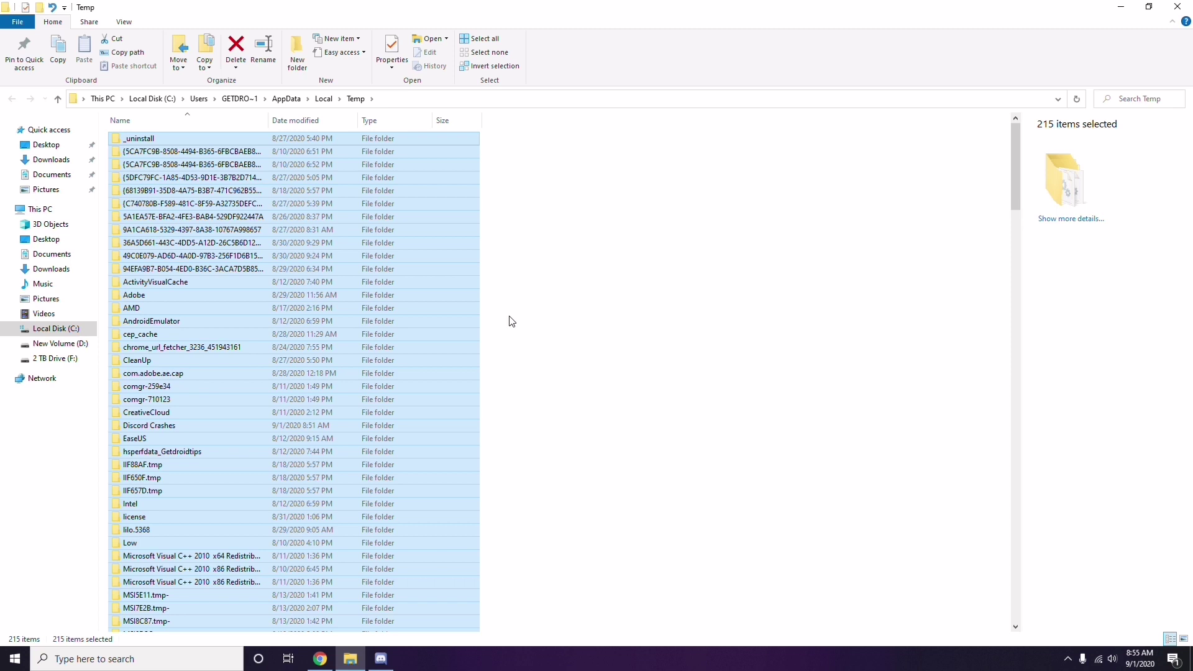
click(576, 313)
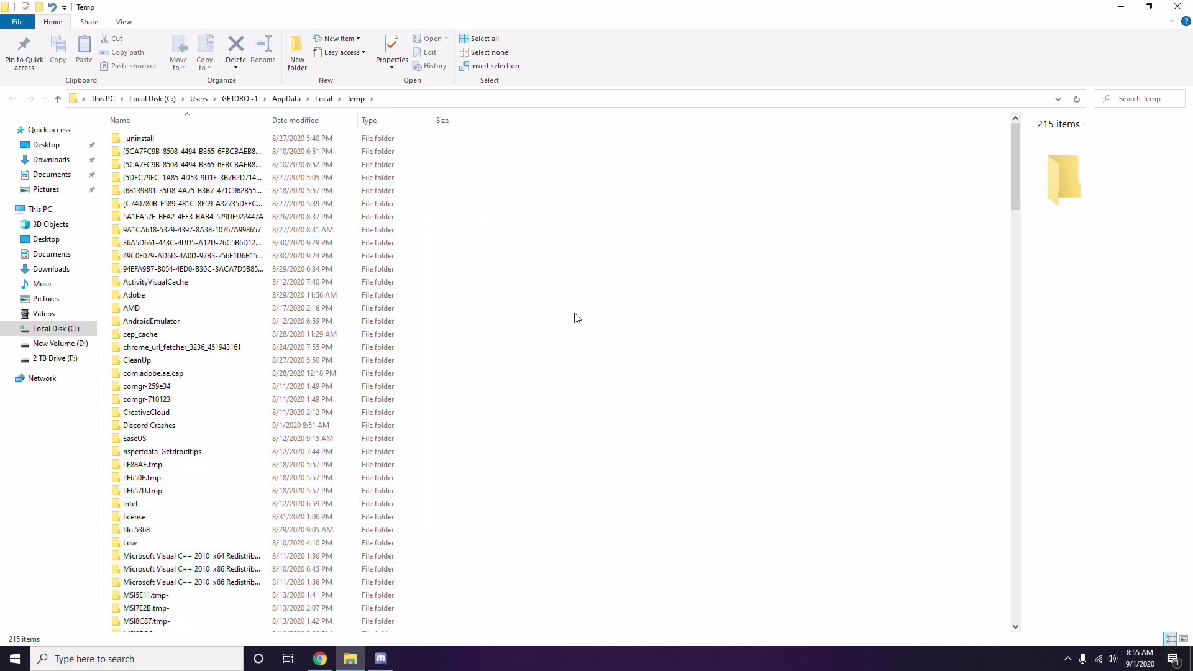
click(1178, 7)
right_click(459, 183)
click(495, 239)
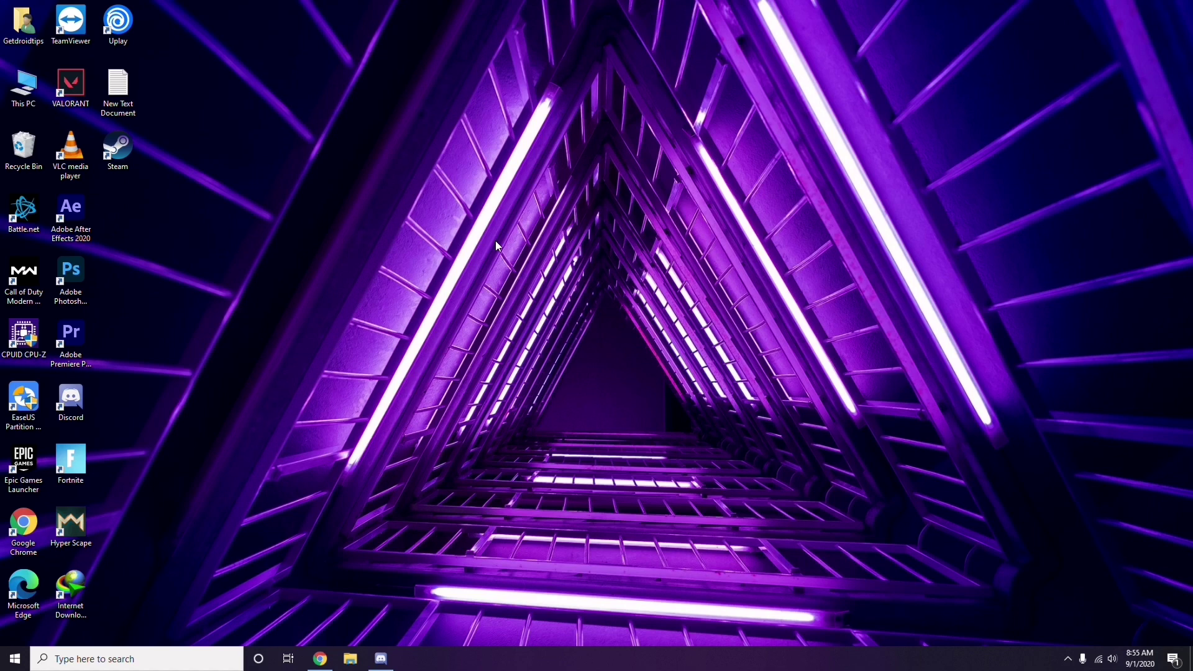
Open AMD Radeon Software from the hidden notification area programs, review its home overview and close it
click(1069, 659)
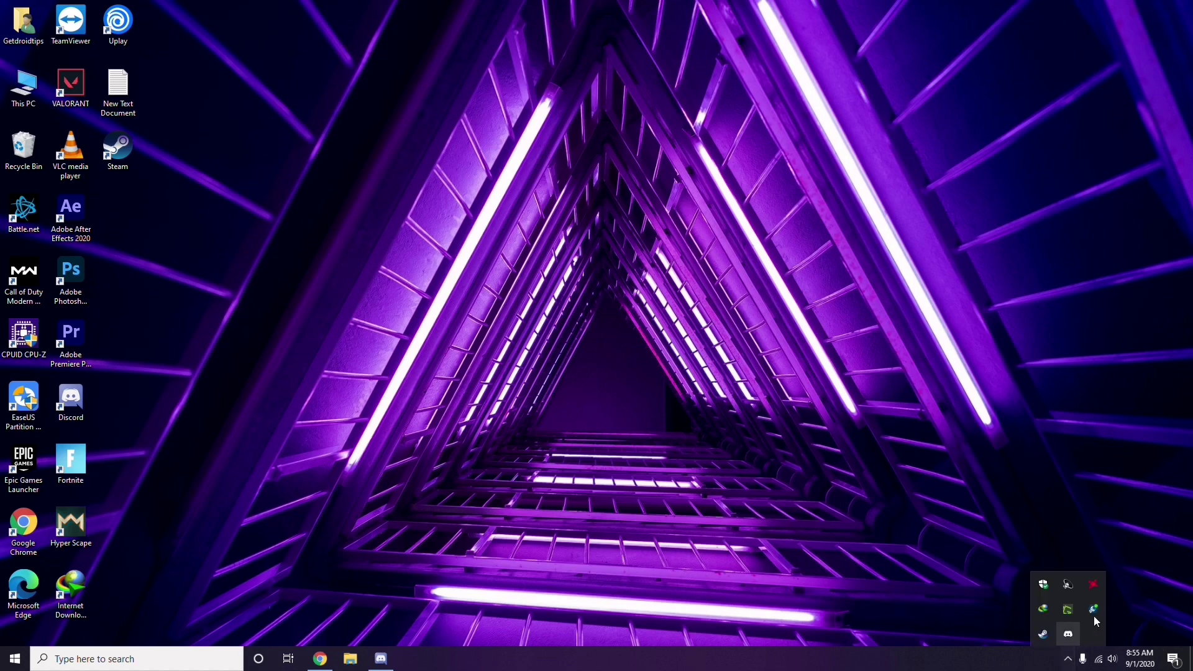
click(1092, 583)
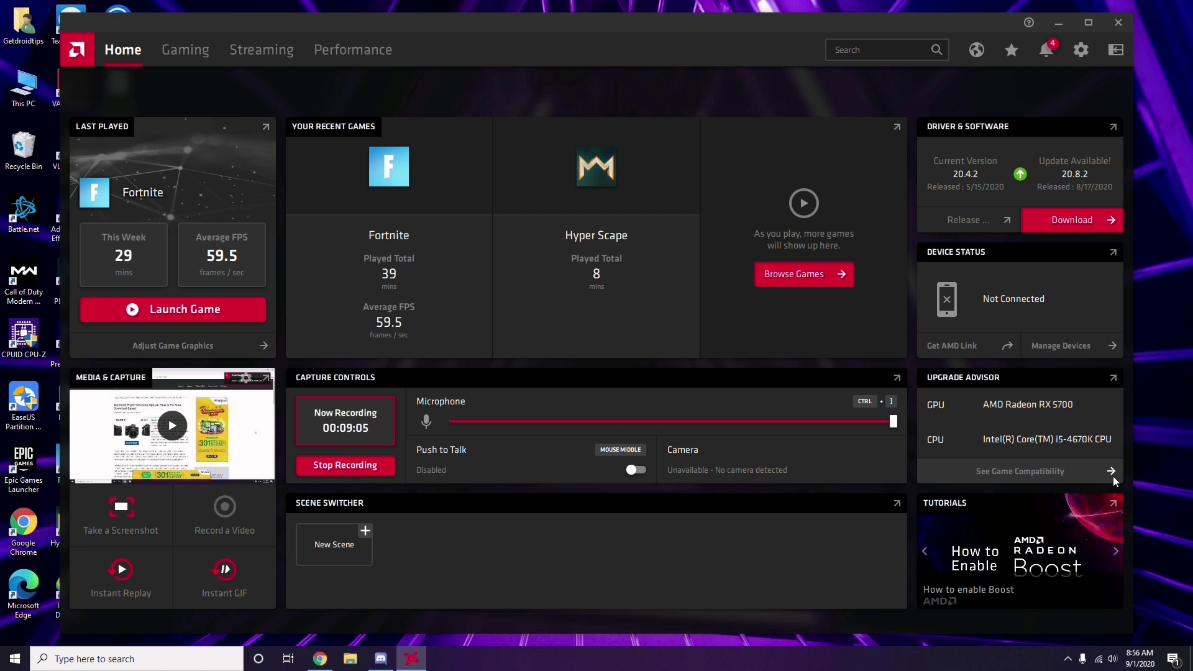
click(1125, 28)
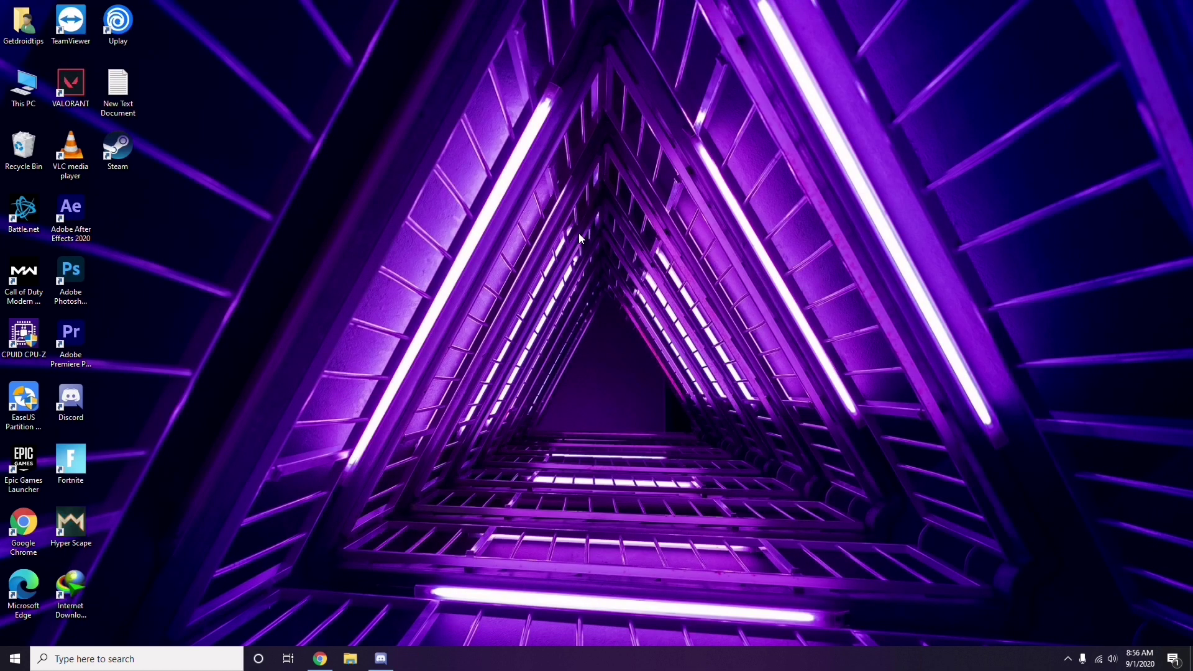
click(15, 659)
click(538, 466)
right_click(329, 287)
click(365, 342)
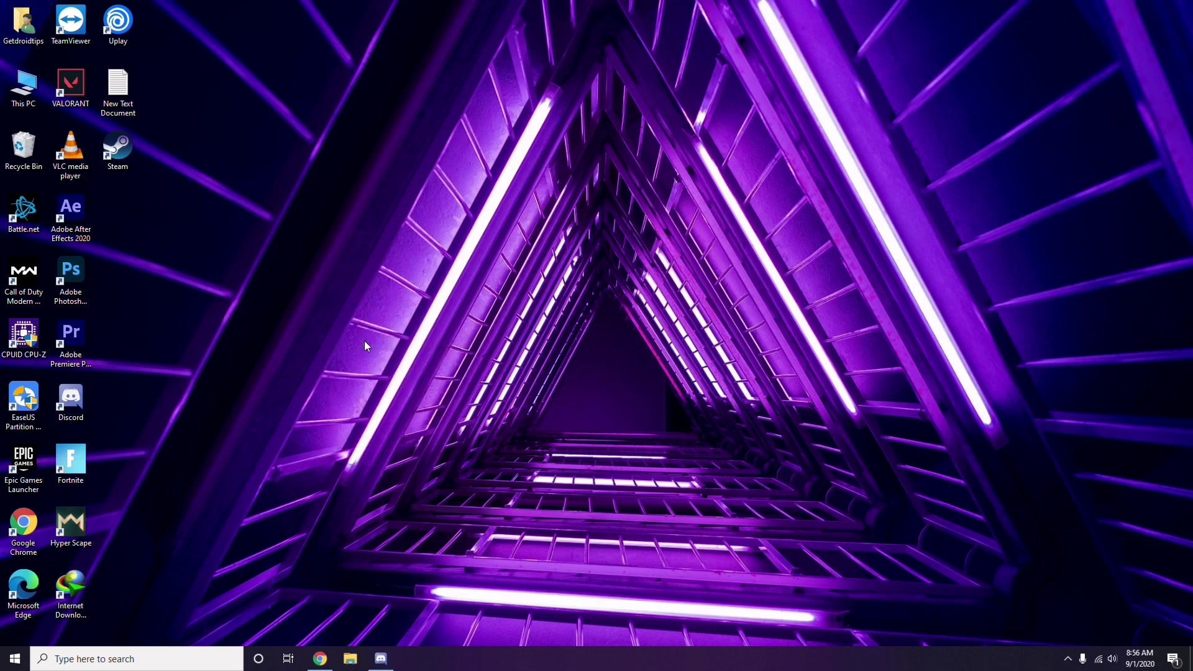